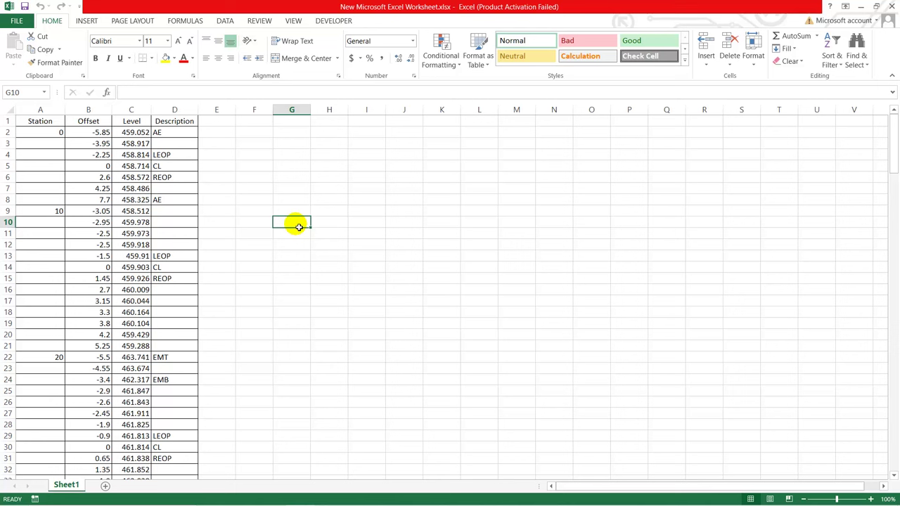
# - Examine the Station, Offset, Level and Description values in row 2 and the blank Station cells in rows 3 to 8
pyautogui.click(33, 133)
pyautogui.click(95, 133)
pyautogui.click(137, 134)
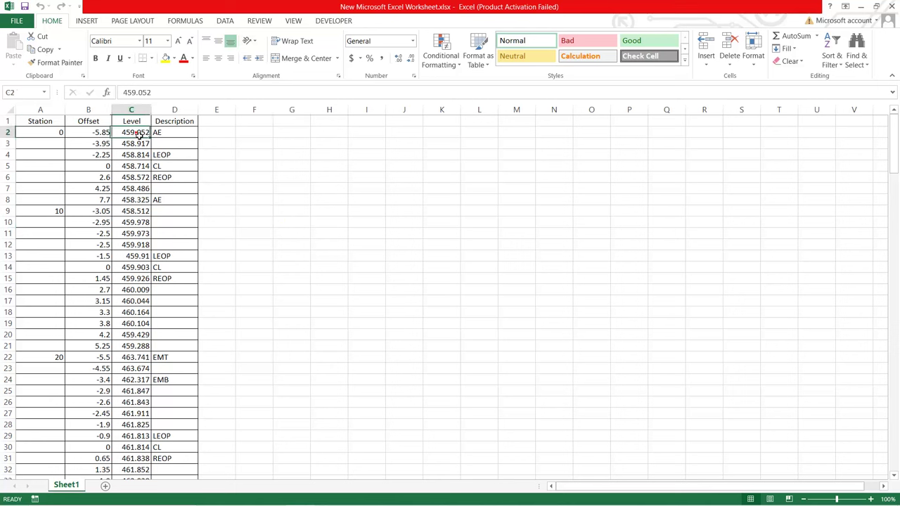
pyautogui.click(180, 135)
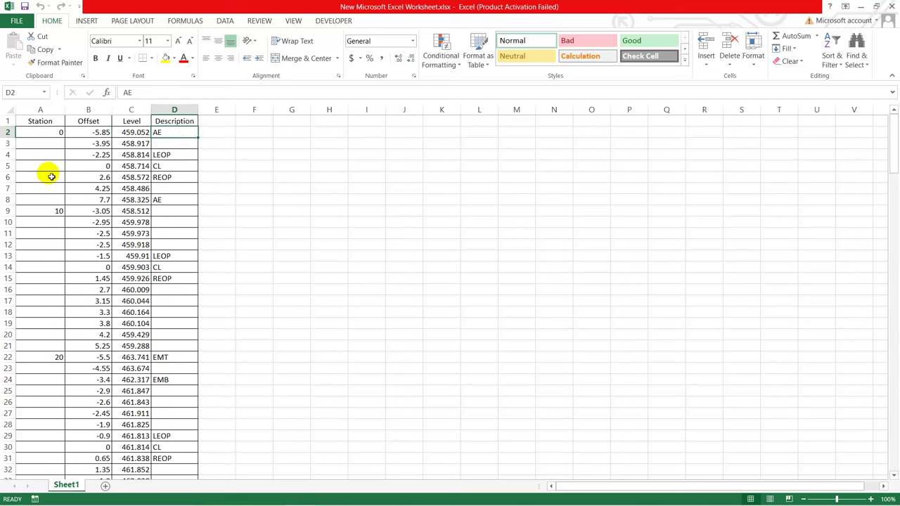
pyautogui.click(52, 137)
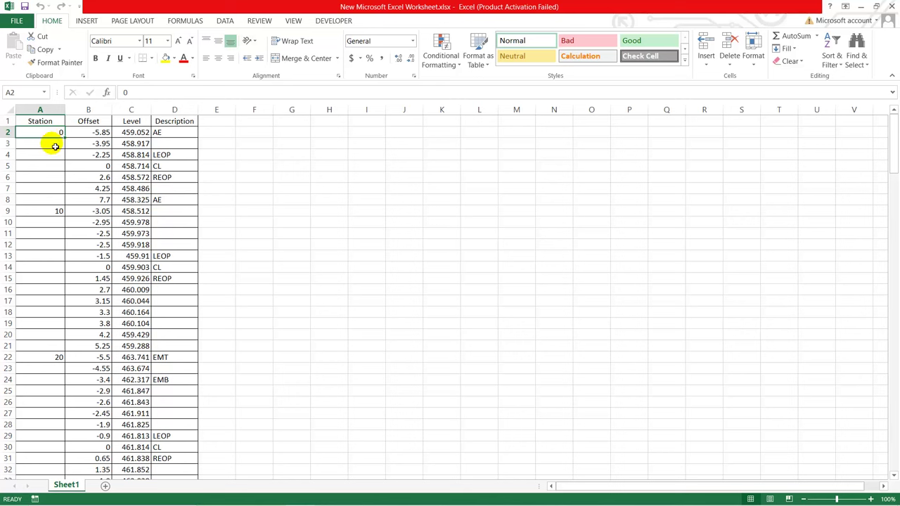
pyautogui.click(55, 146)
pyautogui.click(54, 186)
pyautogui.click(55, 198)
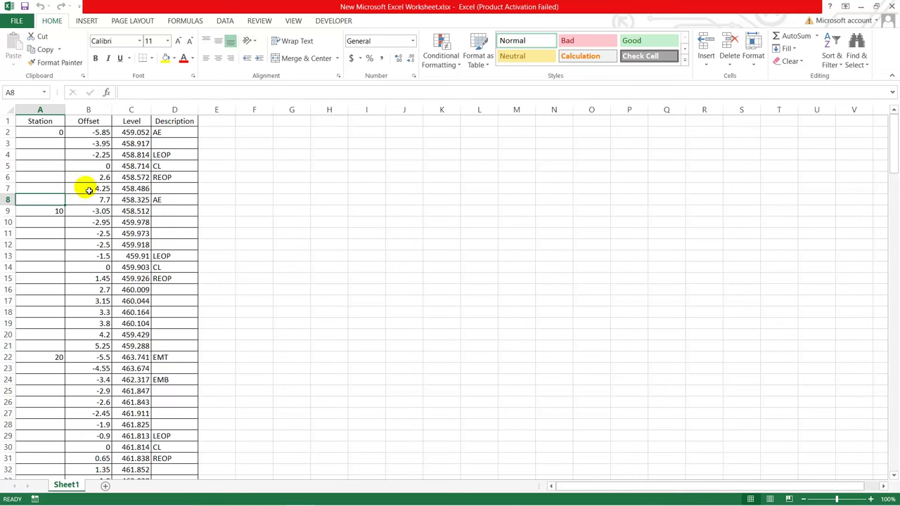
# - Select only the blank cells within A2:A192 of the Station column using Go To Special with Blanks
pyautogui.moveTo(53, 136); pyautogui.dragTo(52, 373)
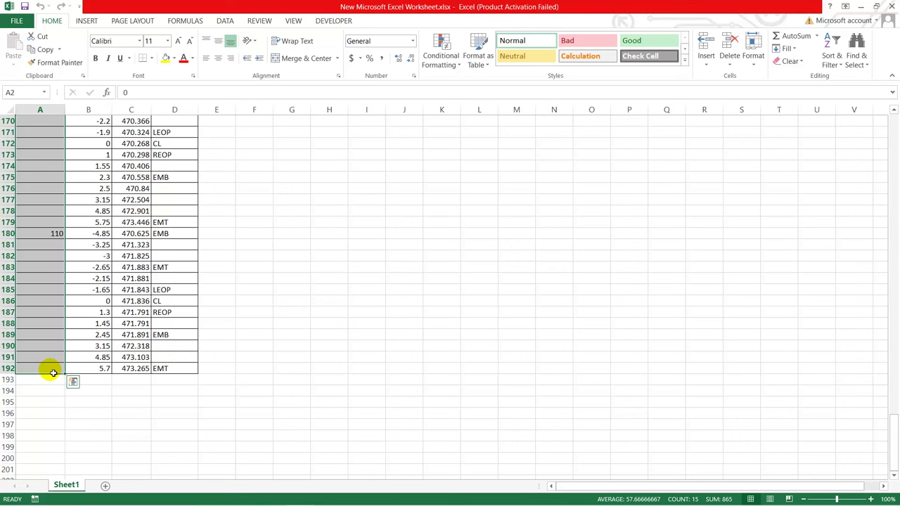
pyautogui.hotkey('ctrl', 'g')
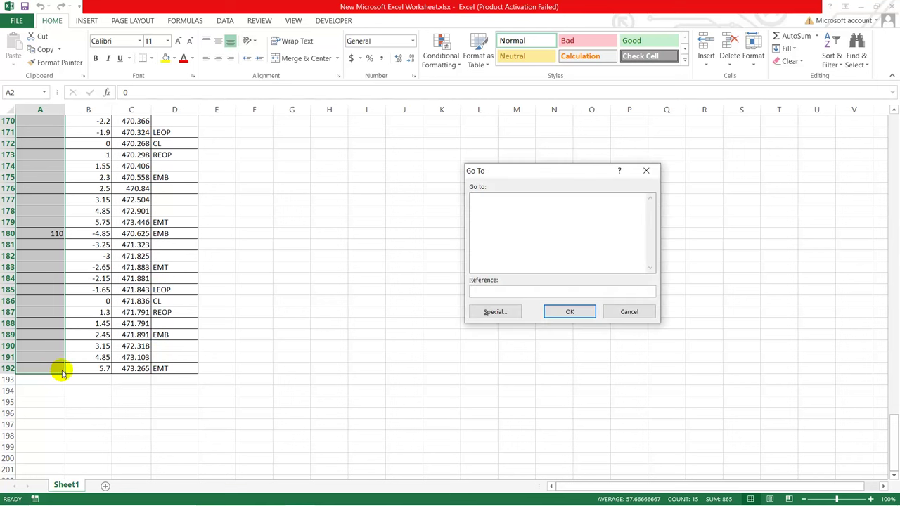
pyautogui.click(493, 312)
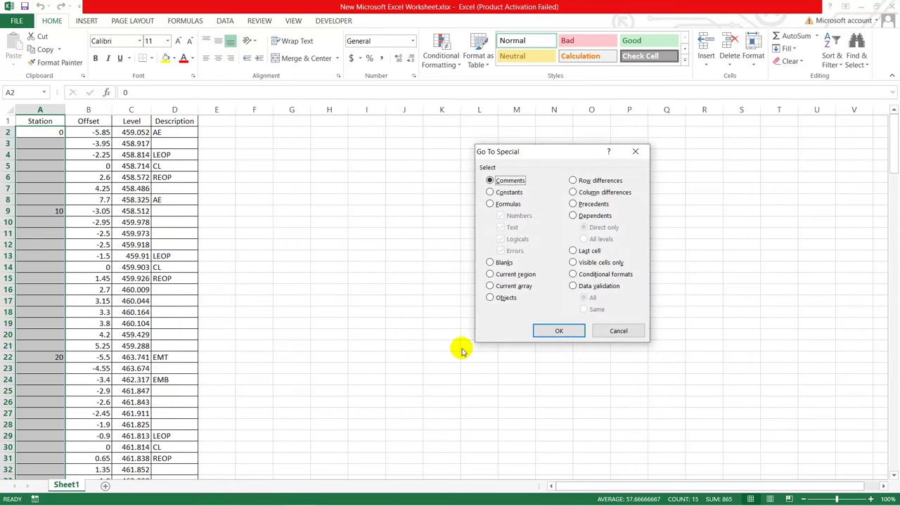
pyautogui.click(490, 265)
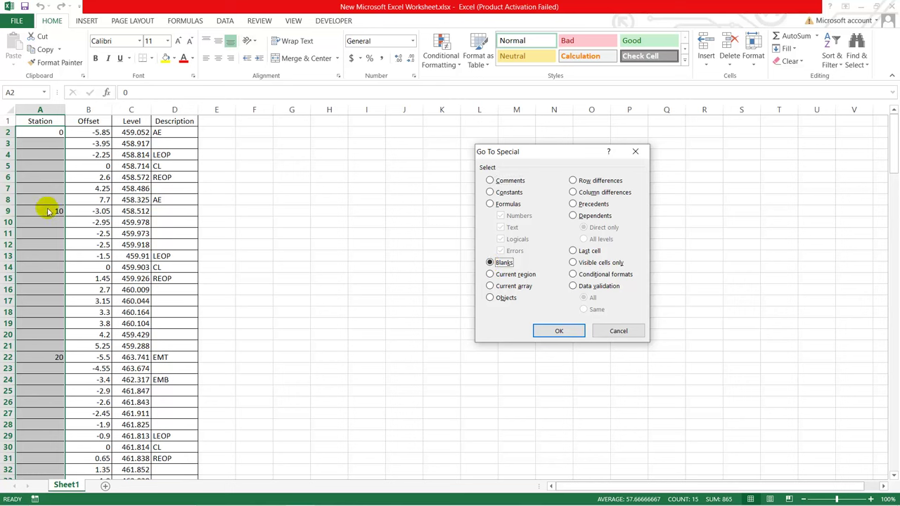
pyautogui.click(558, 332)
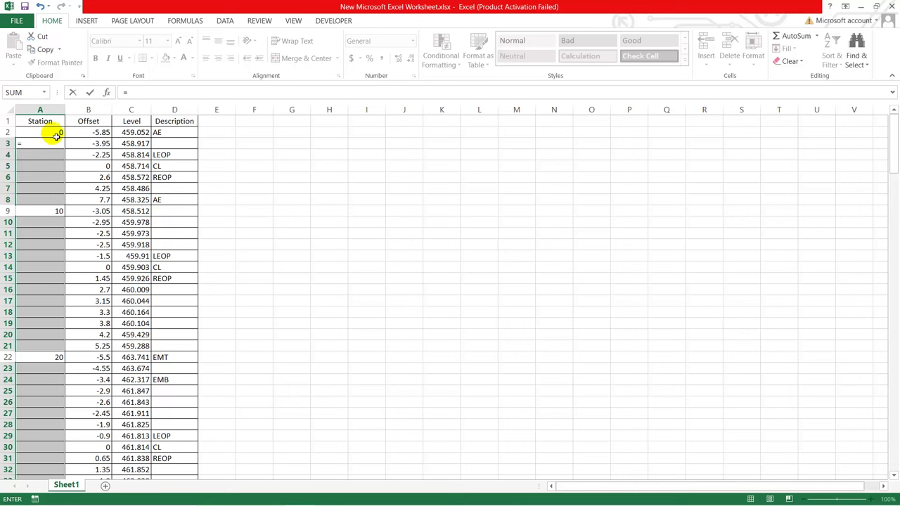
# - Fill all selected blank Station cells with the value of the cell above using =A2, and check the column down to row 192
pyautogui.click(56, 137)
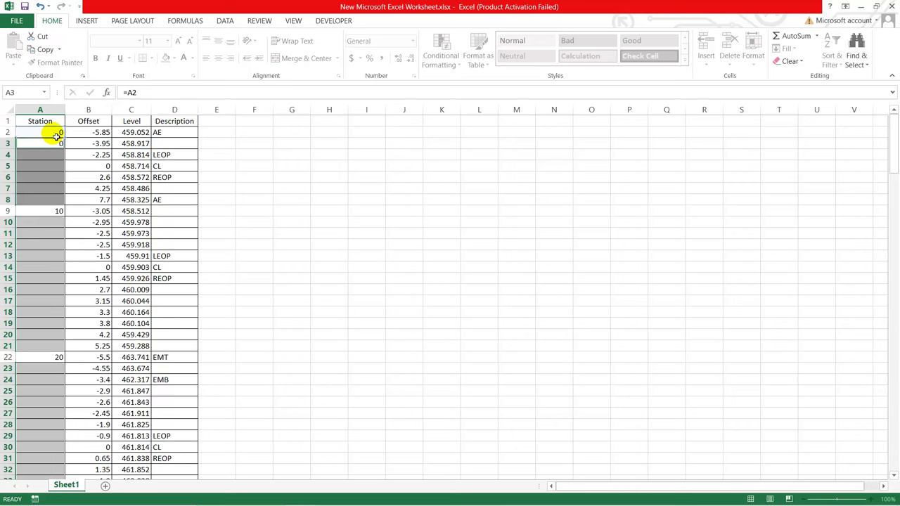
pyautogui.click(48, 278)
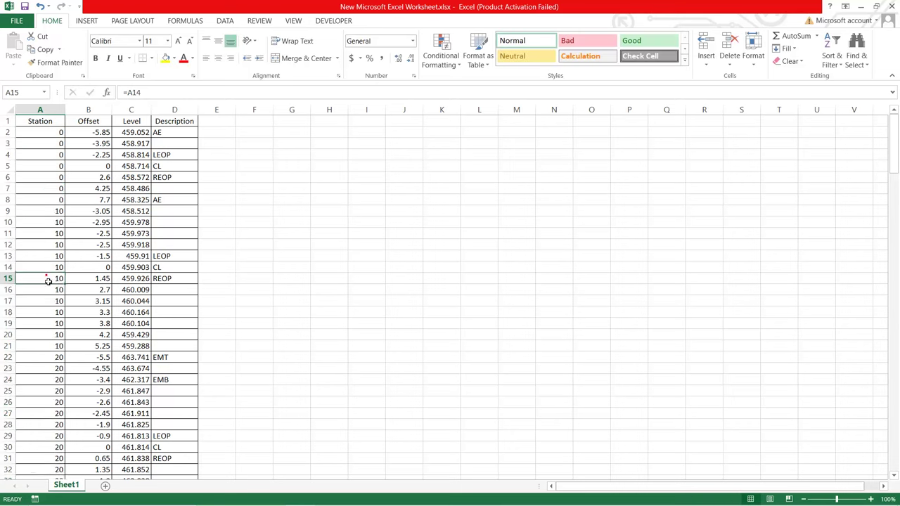
pyautogui.scroll(-2, 45, 279)
pyautogui.scroll(2, 45, 280)
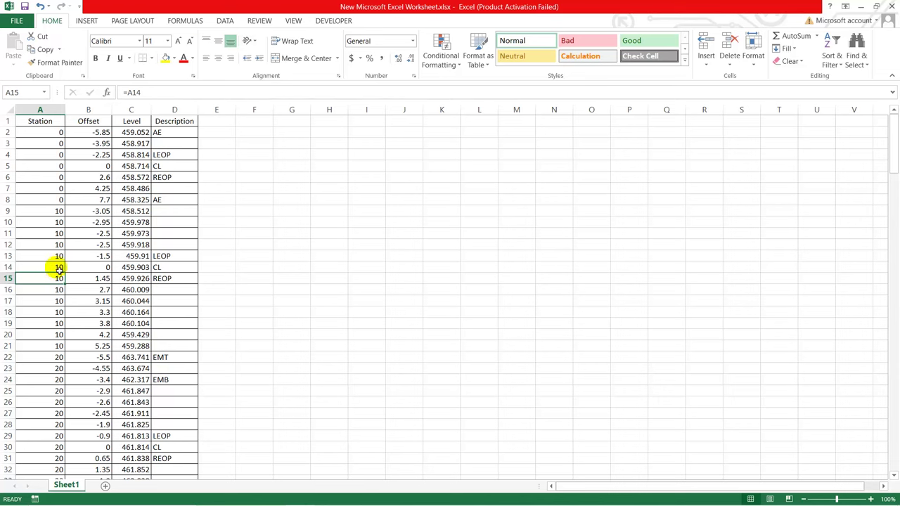
pyautogui.scroll(-3, 57, 274)
pyautogui.scroll(-20, 59, 317)
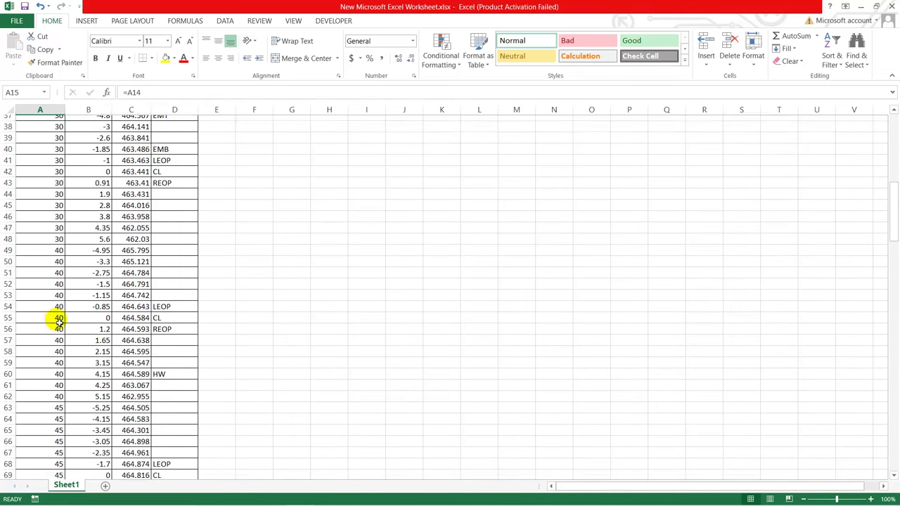
pyautogui.scroll(-20, 59, 323)
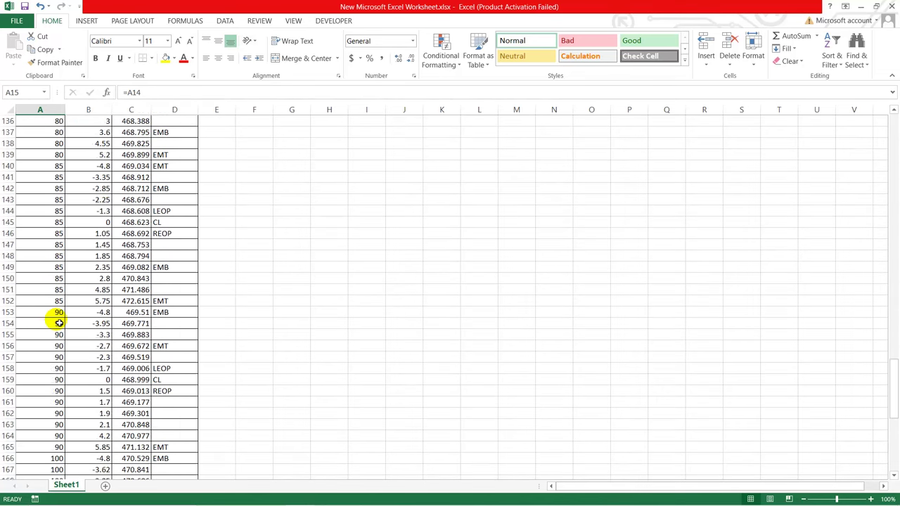
pyautogui.scroll(-1, 59, 320)
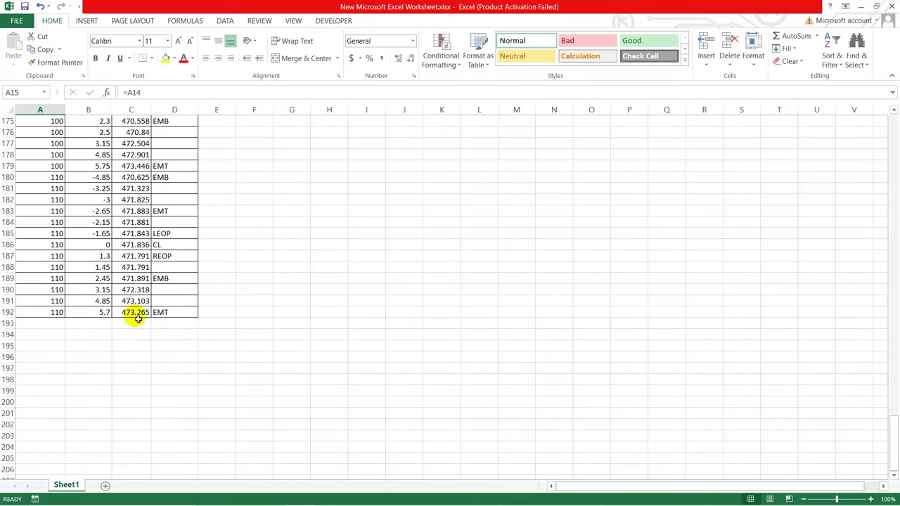
# - Copy the survey data A2:D192 and paste it as values into cell A1 of a new sheet
pyautogui.moveTo(186, 313); pyautogui.dragTo(24, 134)
pyautogui.hotkey('ctrl', 'c')
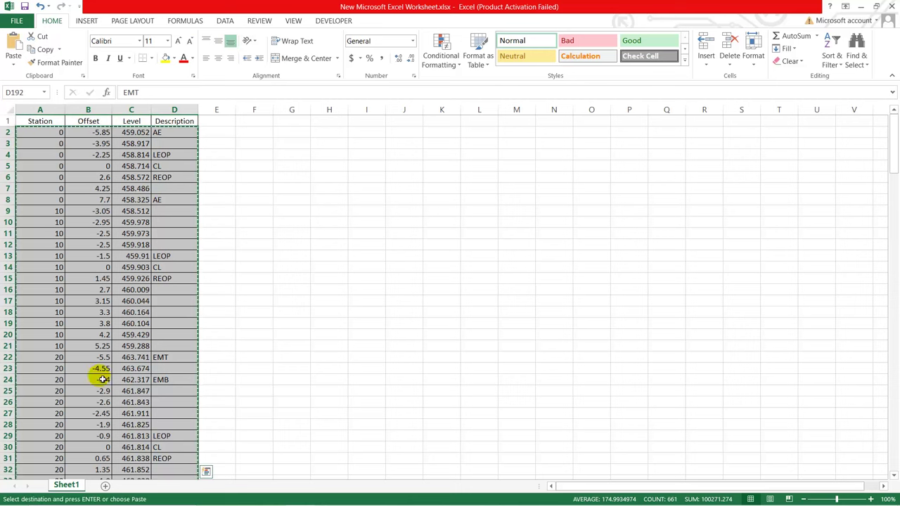
pyautogui.click(105, 486)
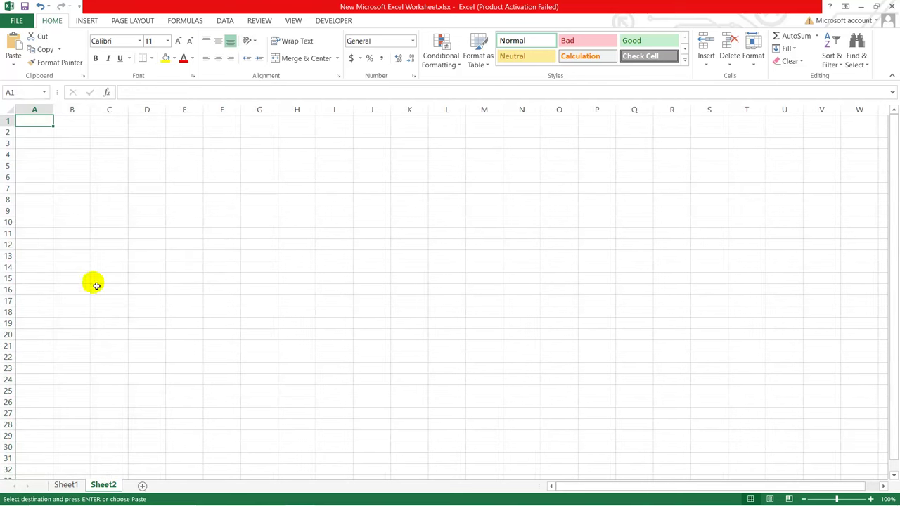
pyautogui.click(91, 258)
pyautogui.click(41, 124)
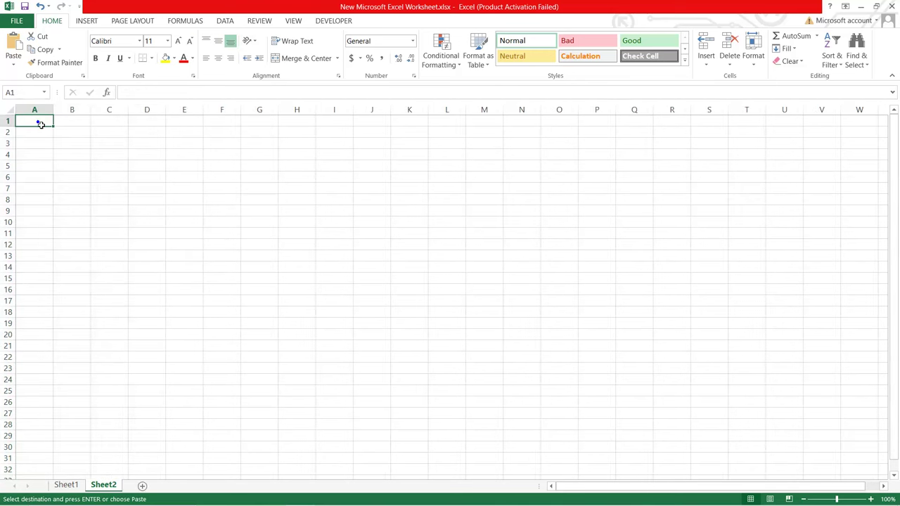
pyautogui.rightClick(41, 124)
pyautogui.click(78, 174)
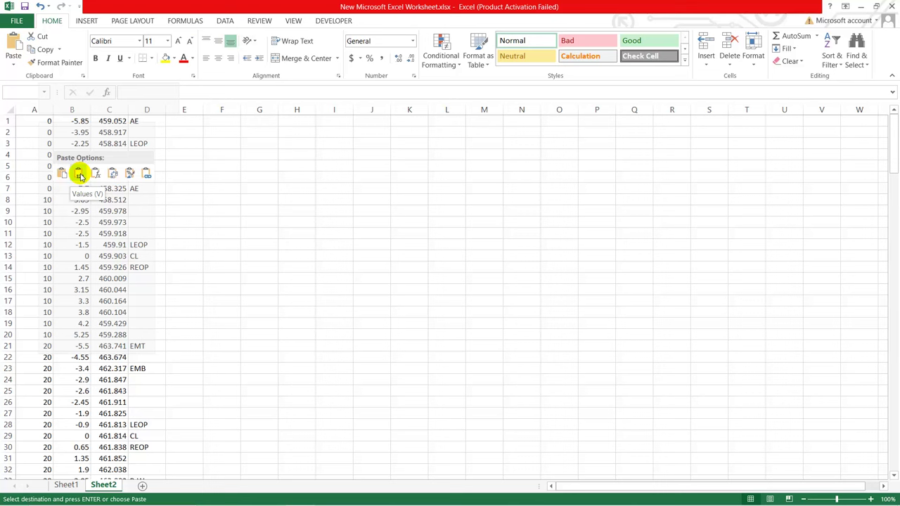
pyautogui.click(79, 176)
# - Sort the data on Sheet2 by the description column D1:D191 from A to Z, expanding the selection to the neighbouring columns
pyautogui.click(47, 133)
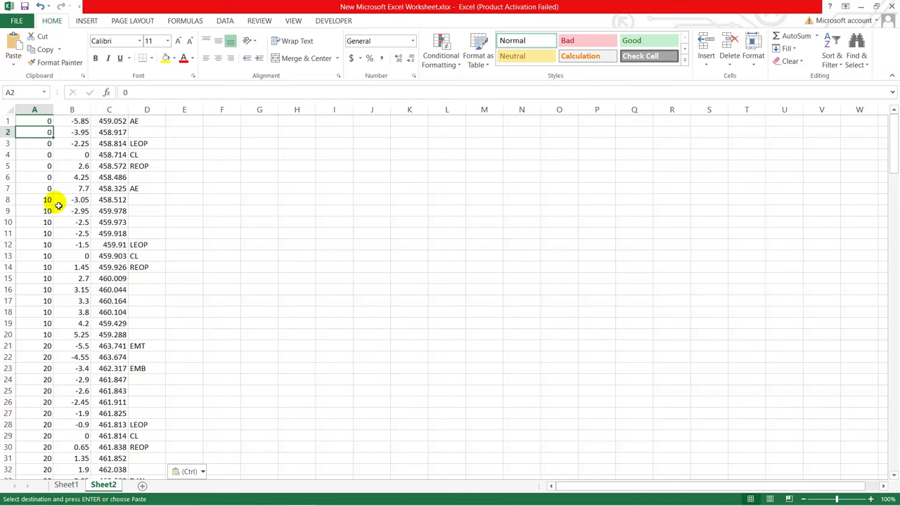
pyautogui.click(153, 122)
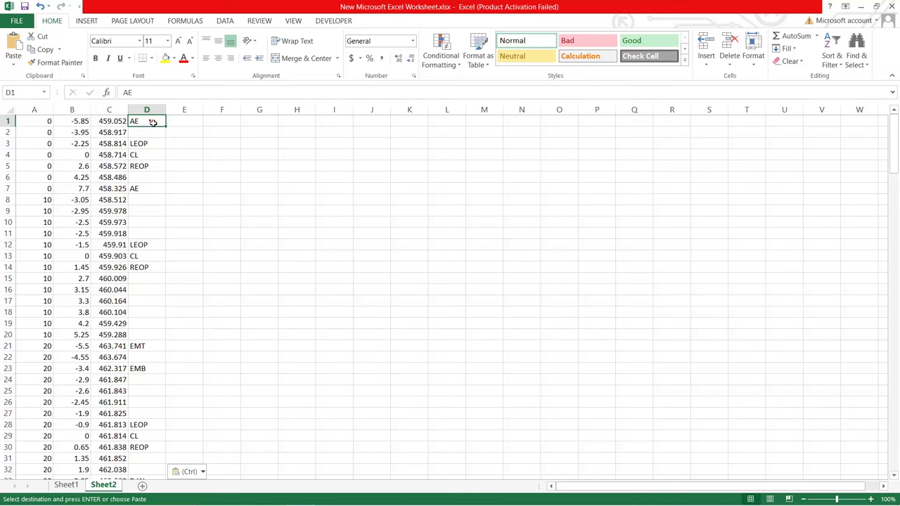
pyautogui.moveTo(153, 122); pyautogui.dragTo(146, 460)
pyautogui.rightClick(142, 266)
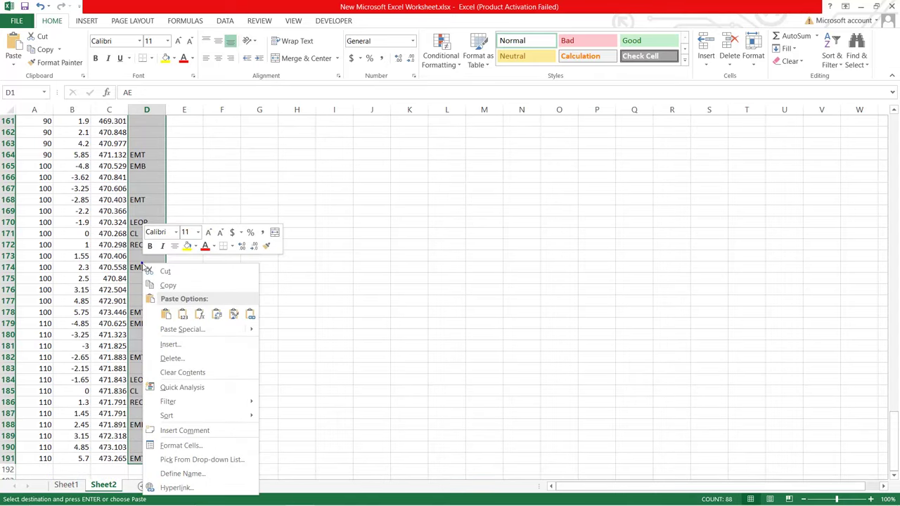
pyautogui.click(225, 417)
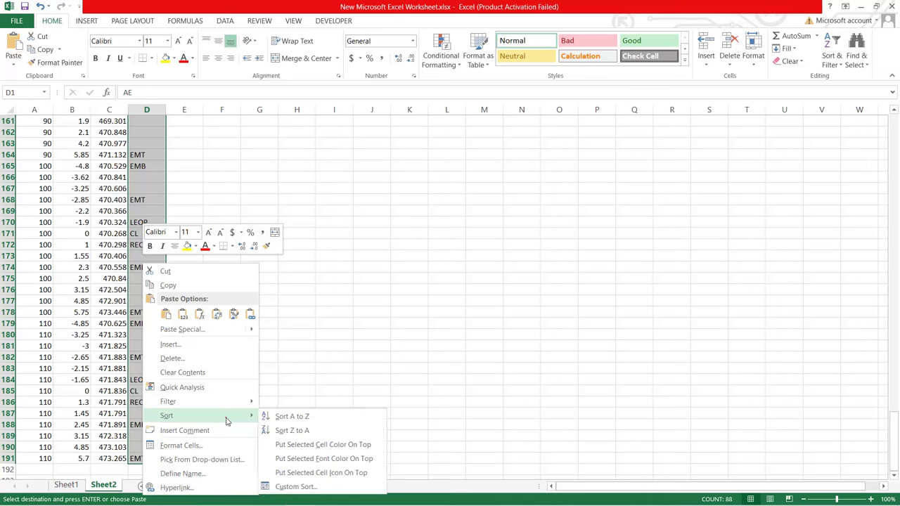
pyautogui.click(301, 418)
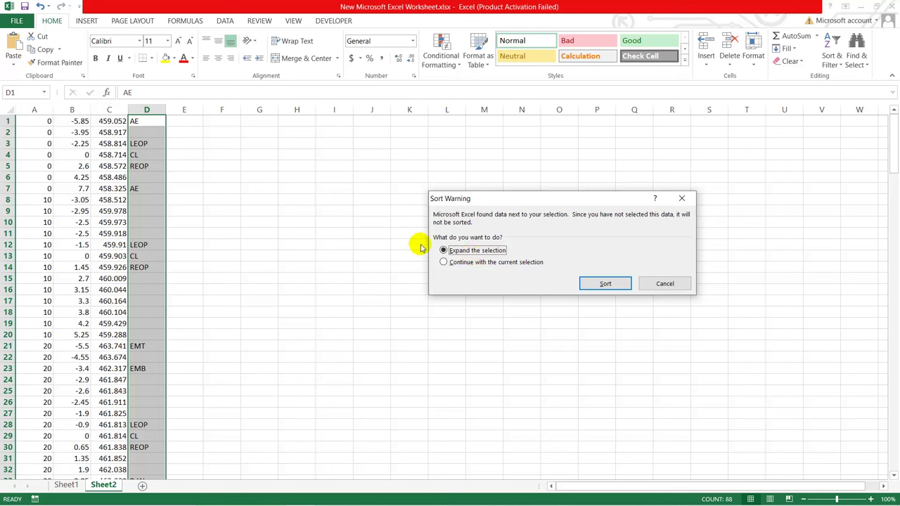
pyautogui.click(606, 284)
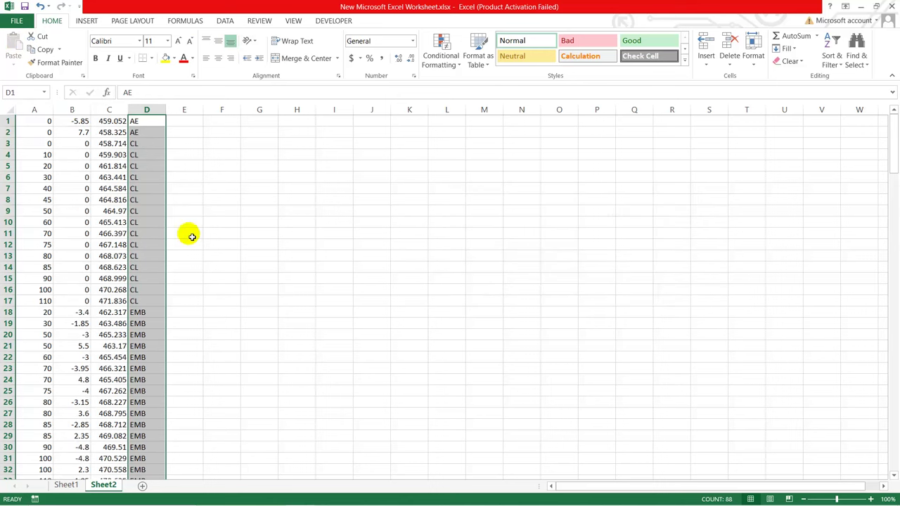
# - Copy the two AE rows, 1 and 2, and paste them below the data starting at row 192
pyautogui.click(146, 232)
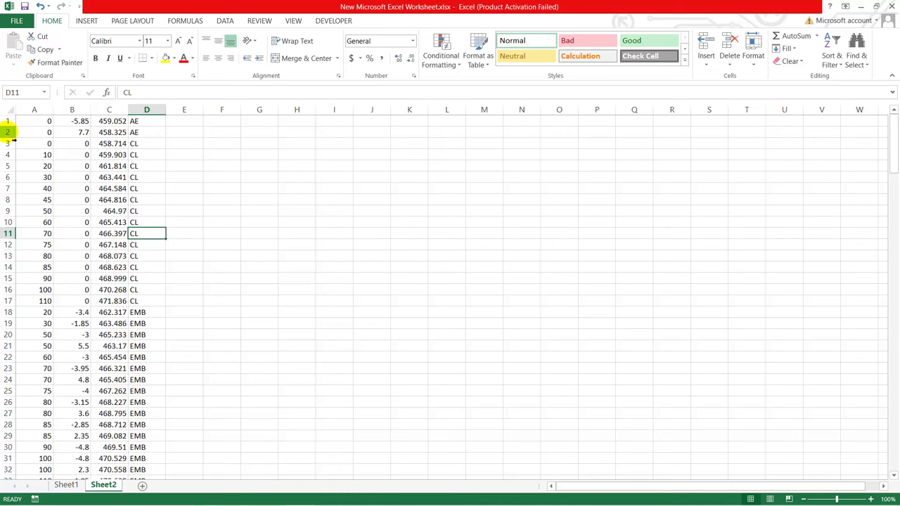
pyautogui.moveTo(10, 132); pyautogui.dragTo(10, 125)
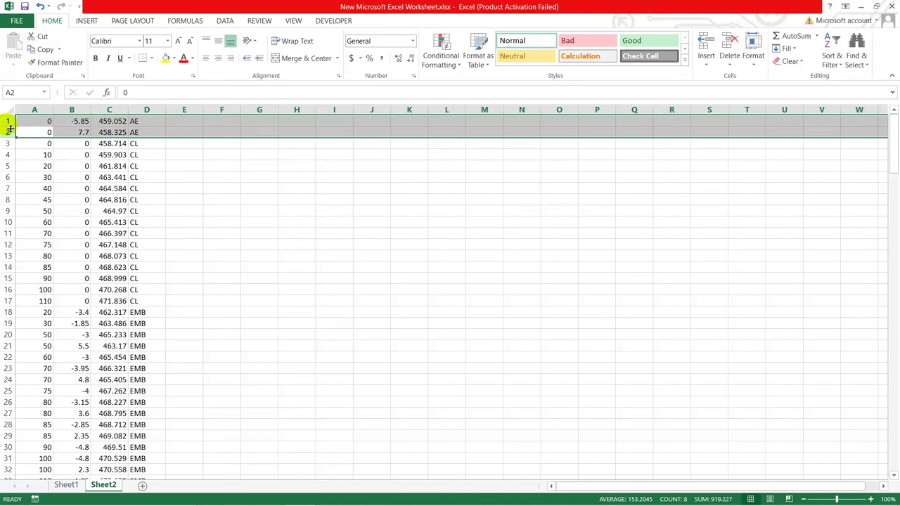
pyautogui.hotkey('ctrl', 'c')
pyautogui.scroll(-16, 67, 233)
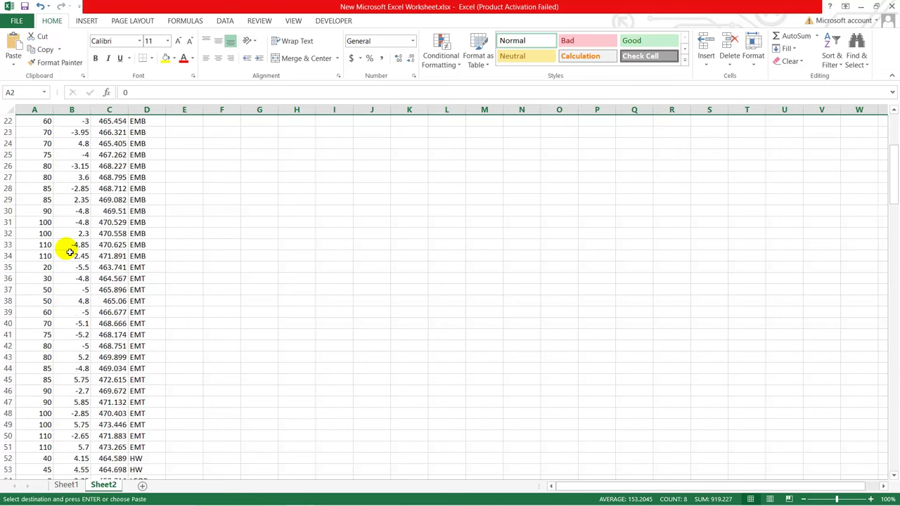
pyautogui.scroll(-20, 69, 252)
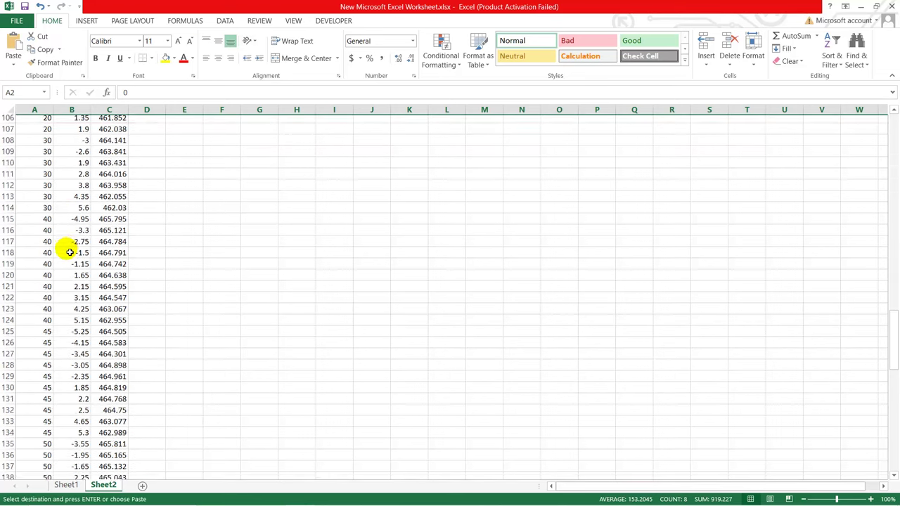
pyautogui.scroll(-15, 70, 251)
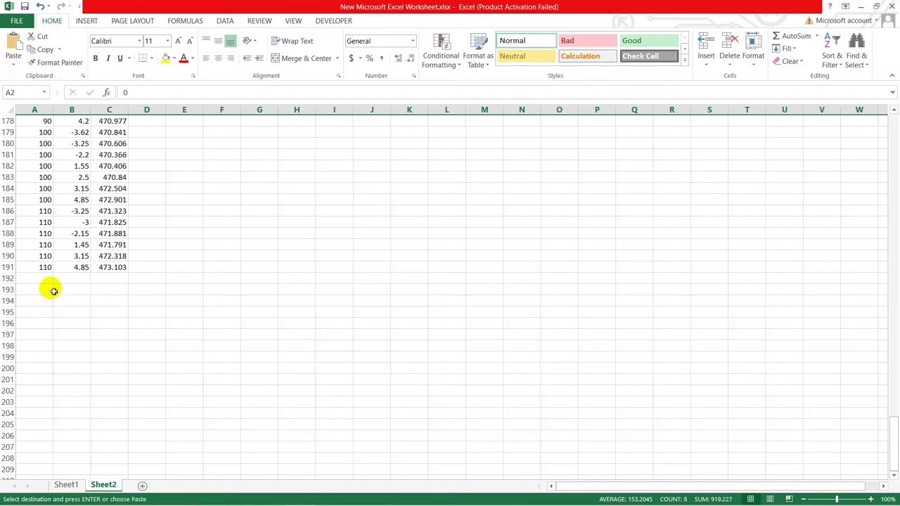
pyautogui.click(41, 280)
pyautogui.press('Return')
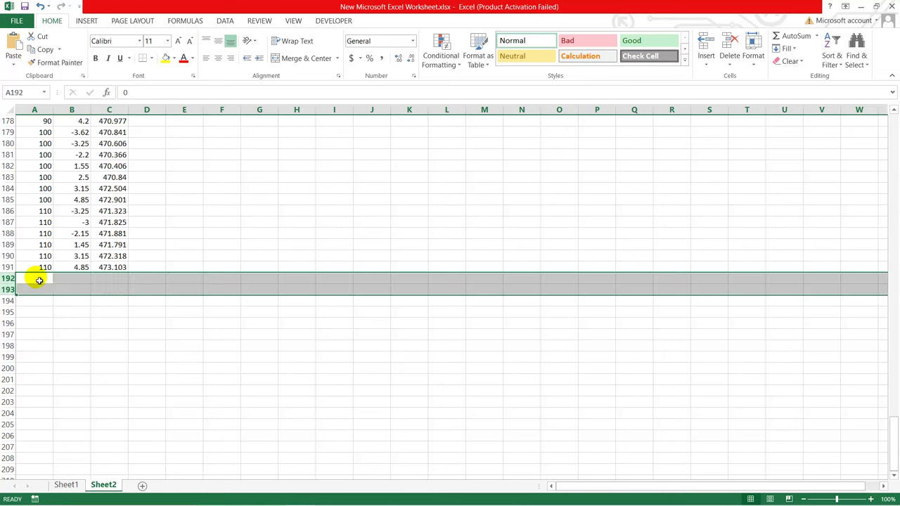
pyautogui.click(69, 312)
# - Move the LEOP rows 54 to 68 directly below the CL group by inserting the cut rows at row 18
pyautogui.scroll(8, 83, 279)
pyautogui.scroll(20, 83, 279)
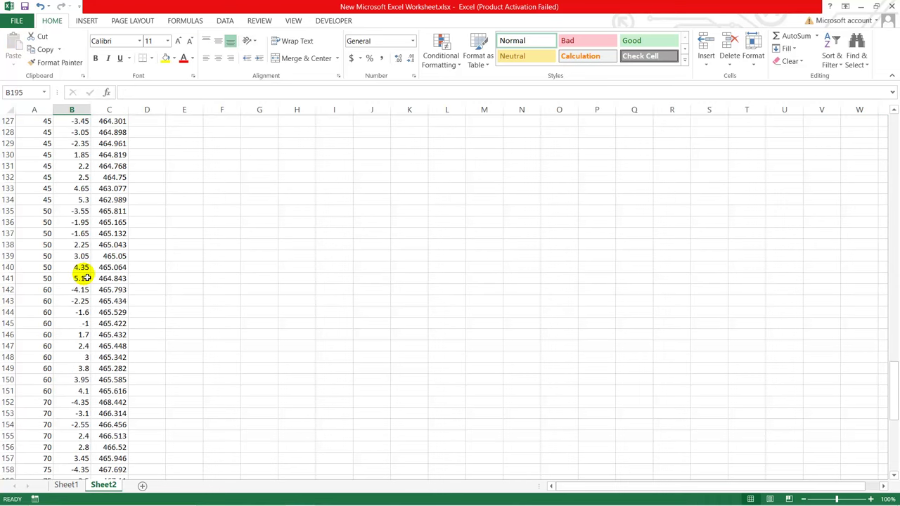
pyautogui.scroll(13, 82, 278)
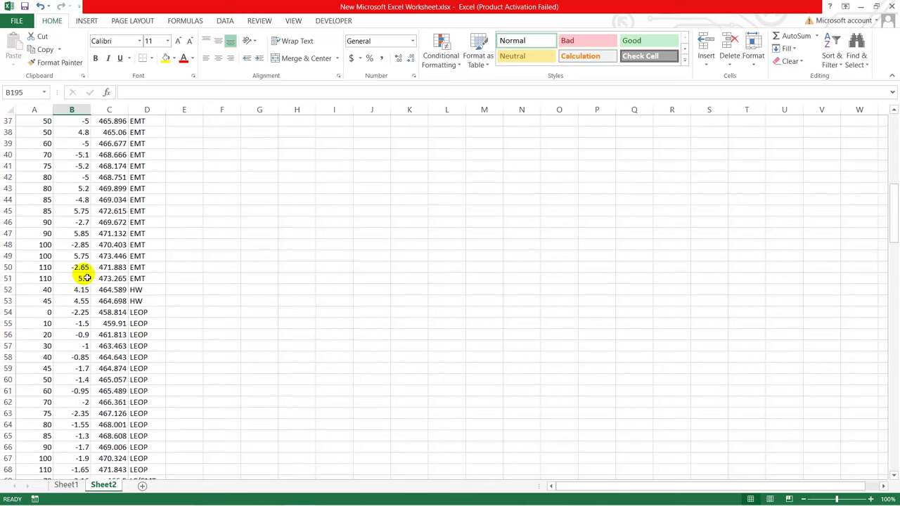
pyautogui.scroll(-10, 83, 279)
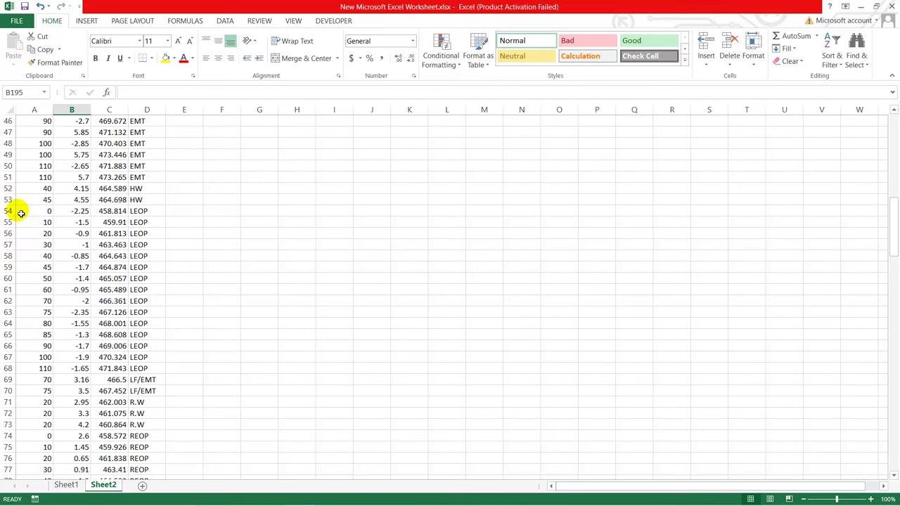
pyautogui.moveTo(10, 211); pyautogui.dragTo(10, 369)
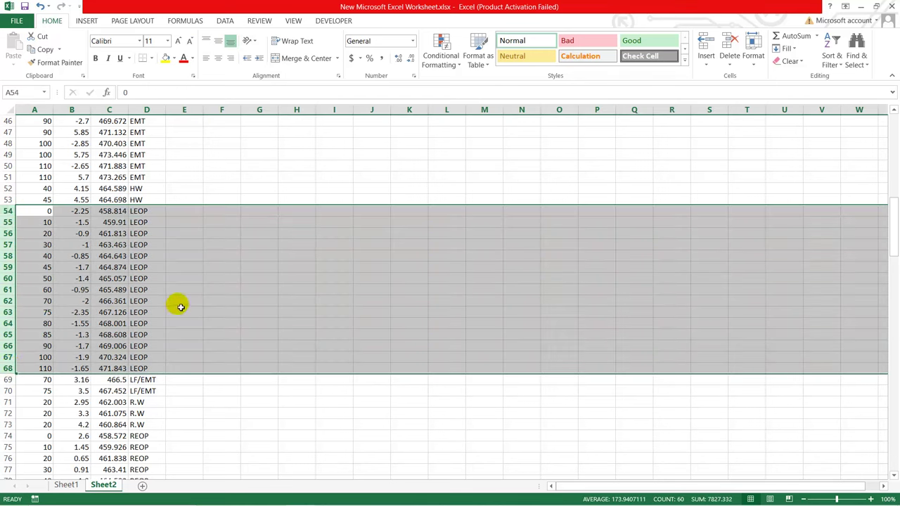
pyautogui.hotkey('ctrl', 'c')
pyautogui.scroll(12, 141, 268)
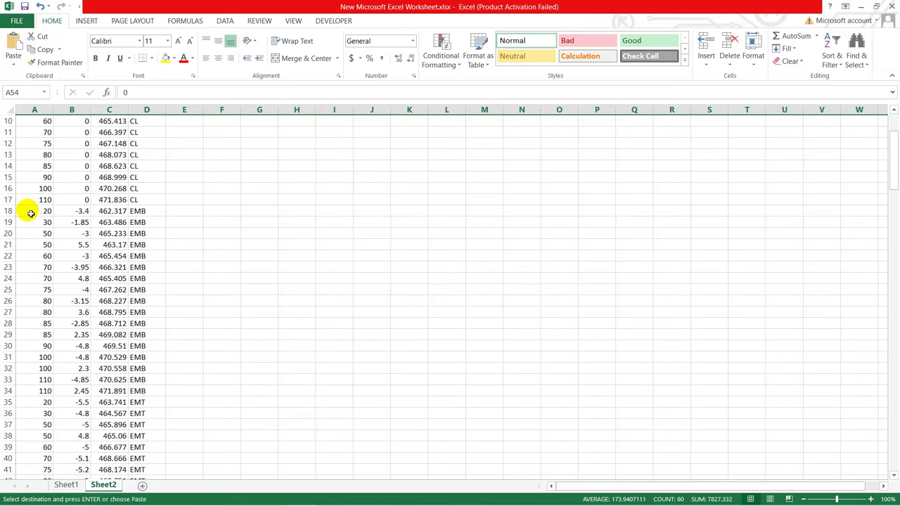
pyautogui.click(30, 213)
pyautogui.rightClick(30, 212)
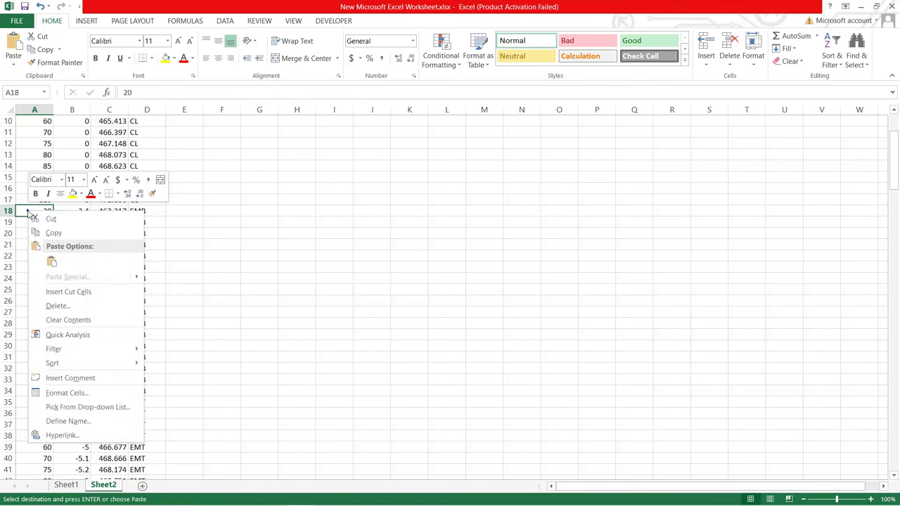
pyautogui.click(77, 294)
pyautogui.click(136, 392)
# - Move the REOP rows 74 to 88 directly below the LEOP group by inserting the cut rows at row 33
pyautogui.scroll(-3, 145, 368)
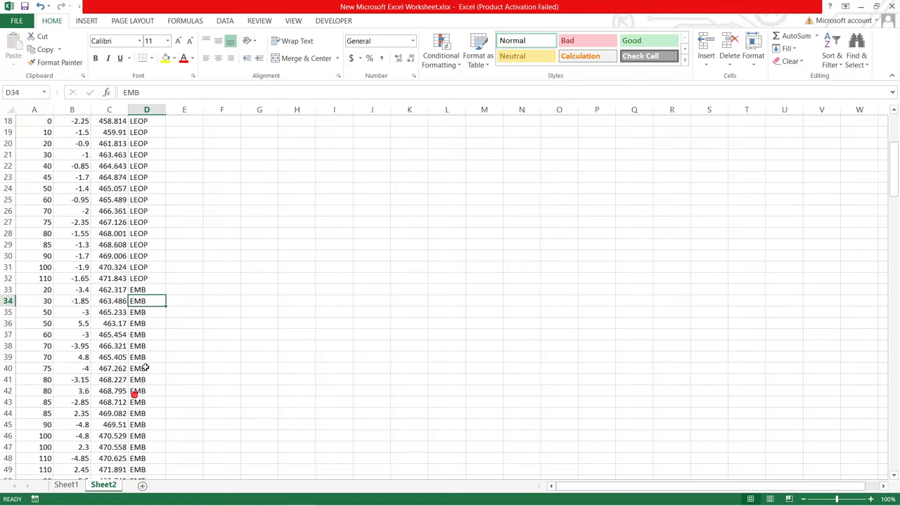
pyautogui.scroll(-15, 145, 368)
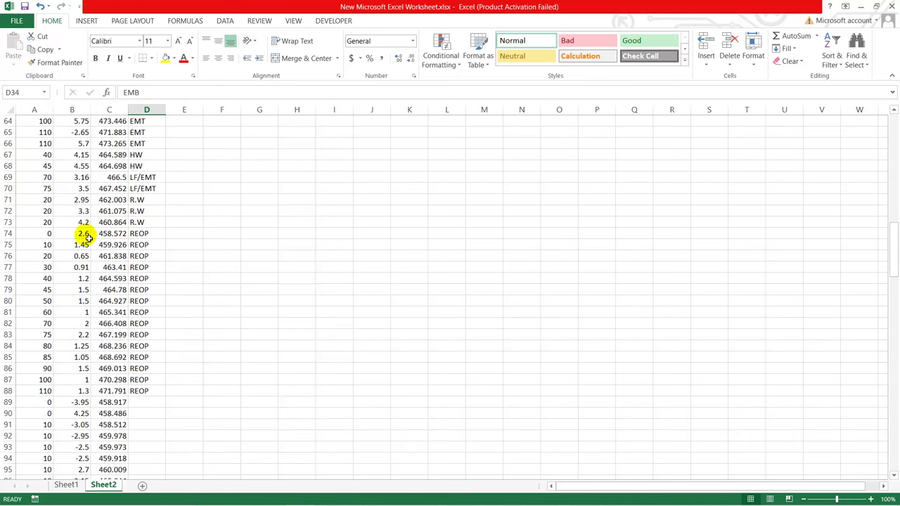
pyautogui.moveTo(7, 234); pyautogui.dragTo(4, 397)
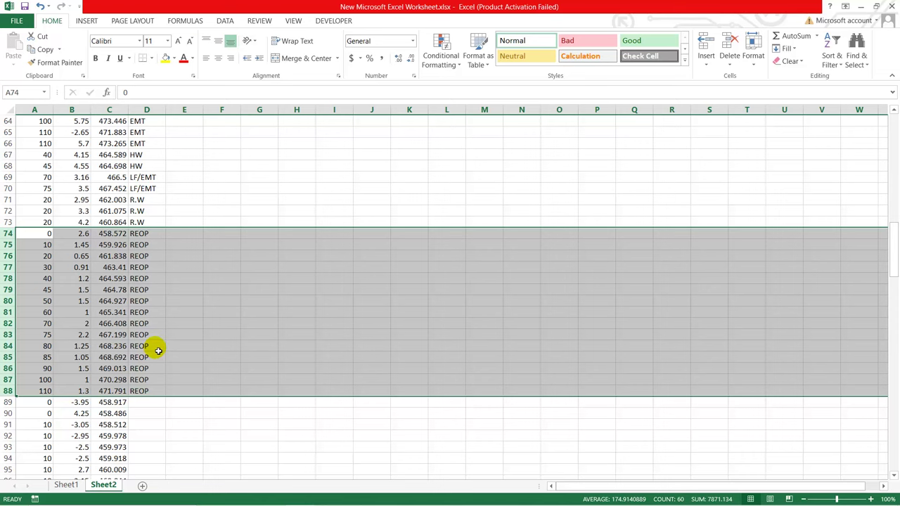
pyautogui.hotkey('ctrl', 'c')
pyautogui.scroll(13, 140, 289)
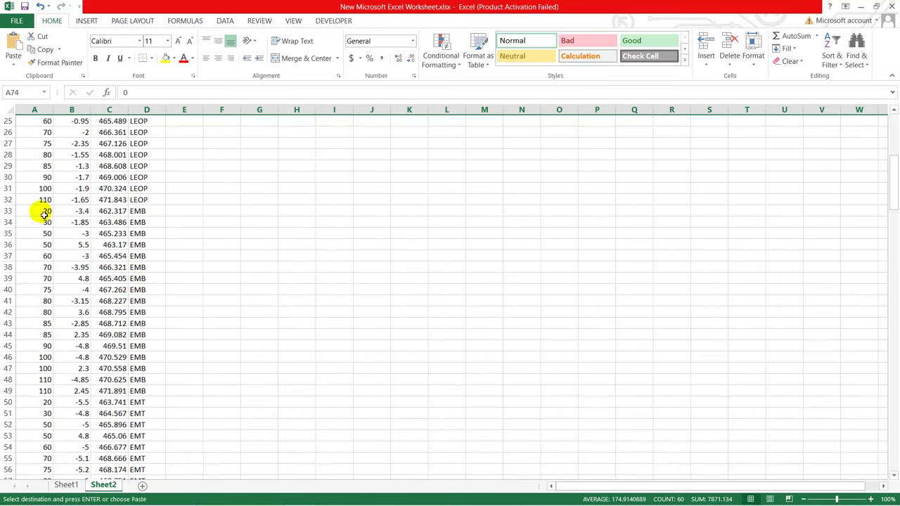
pyautogui.click(44, 211)
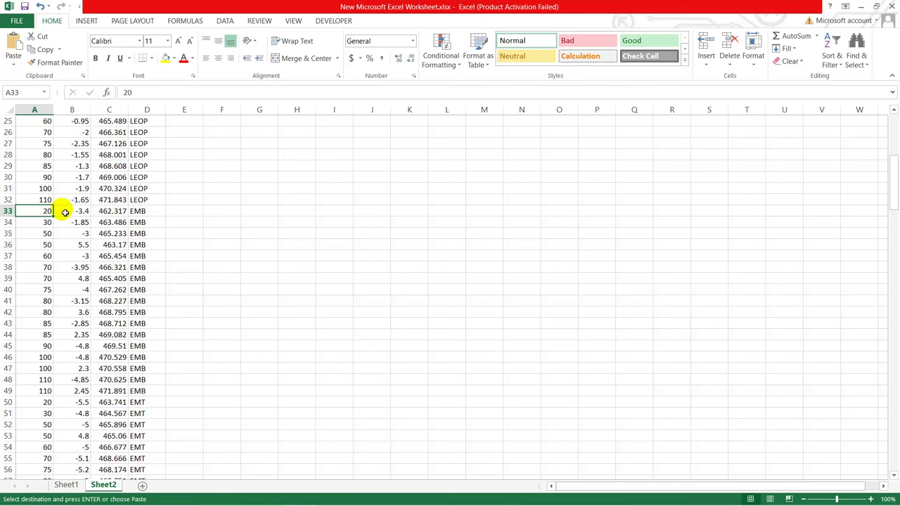
pyautogui.rightClick(9, 211)
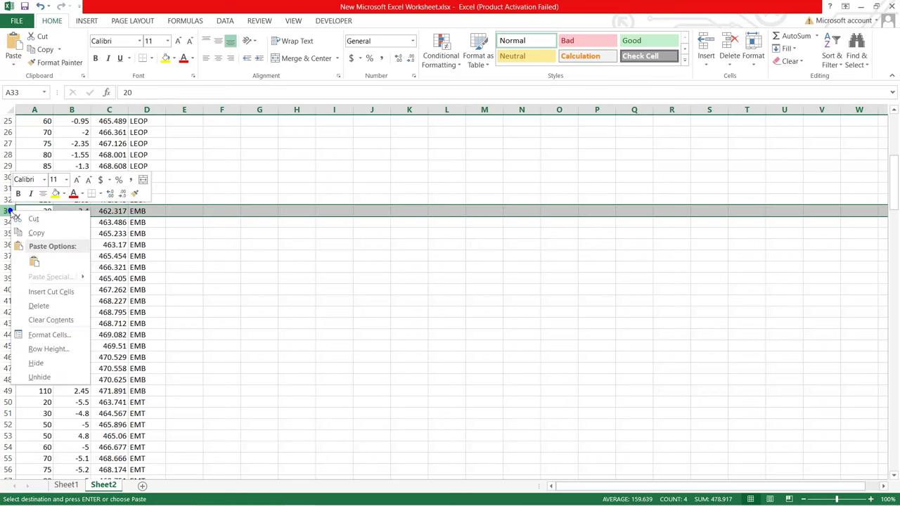
pyautogui.click(46, 293)
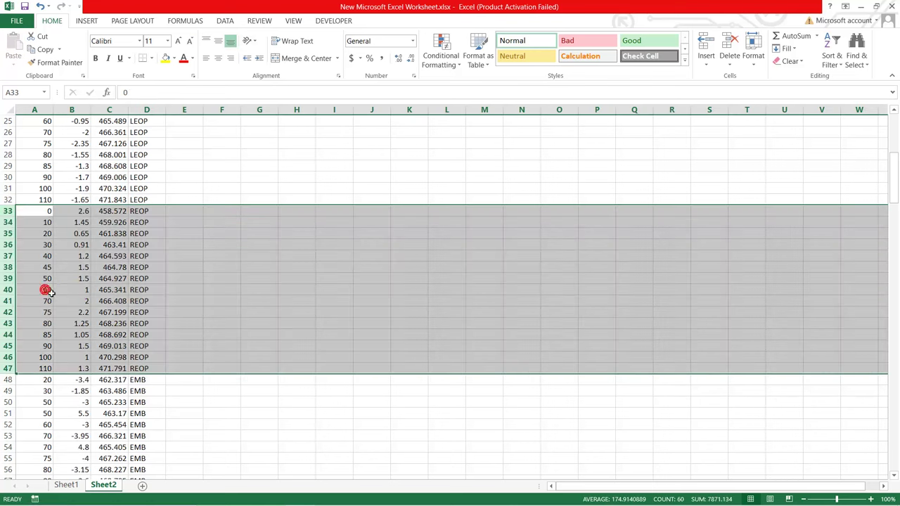
pyautogui.click(137, 380)
# - Delete the empty rows 1 and 2 above the CL group
pyautogui.scroll(8, 134, 317)
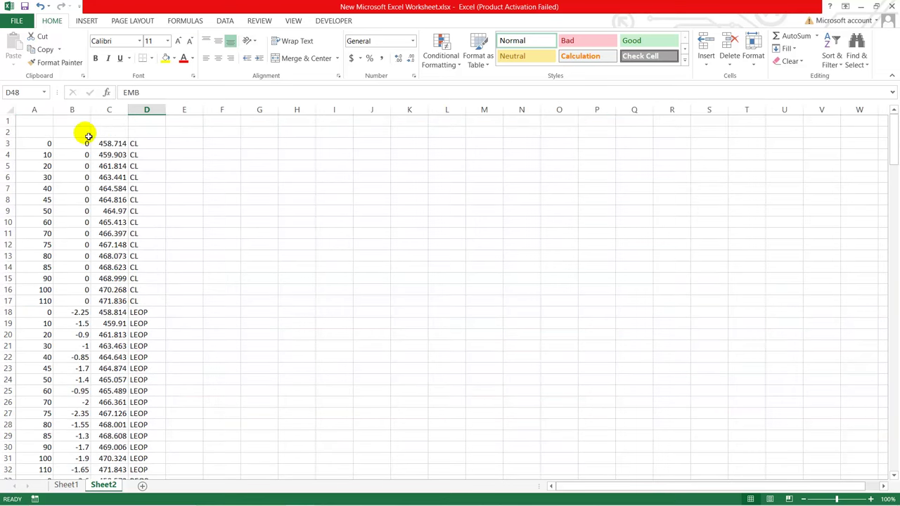
pyautogui.moveTo(9, 132); pyautogui.dragTo(9, 121)
pyautogui.rightClick(32, 125)
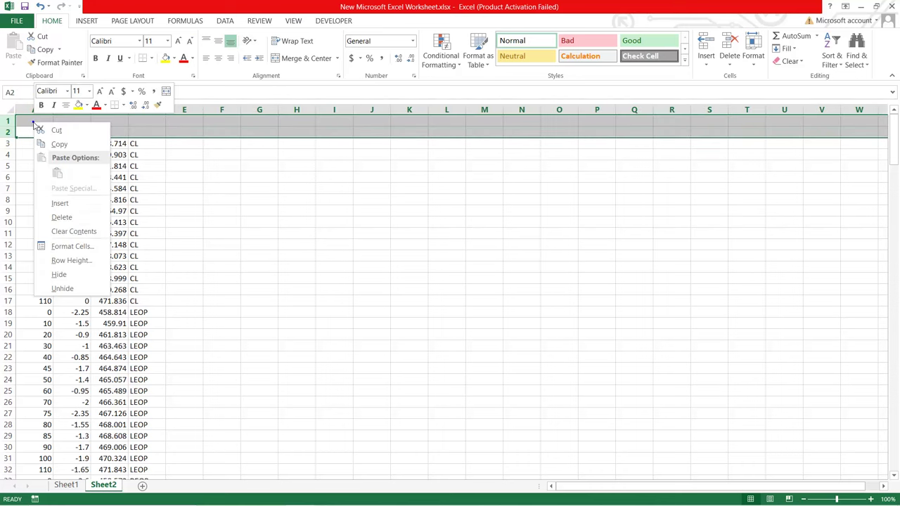
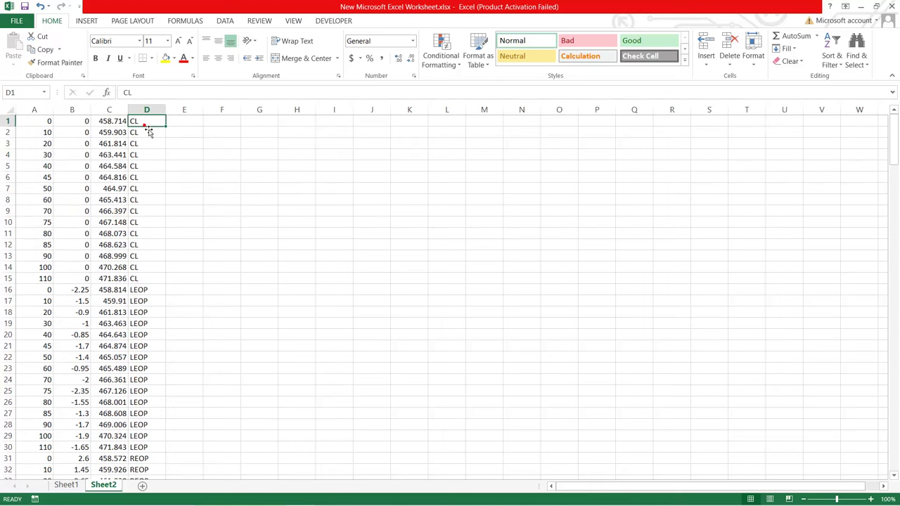
# - Check the order and boundaries of the CL, LEOP and REOP groups in the description column
pyautogui.click(145, 281)
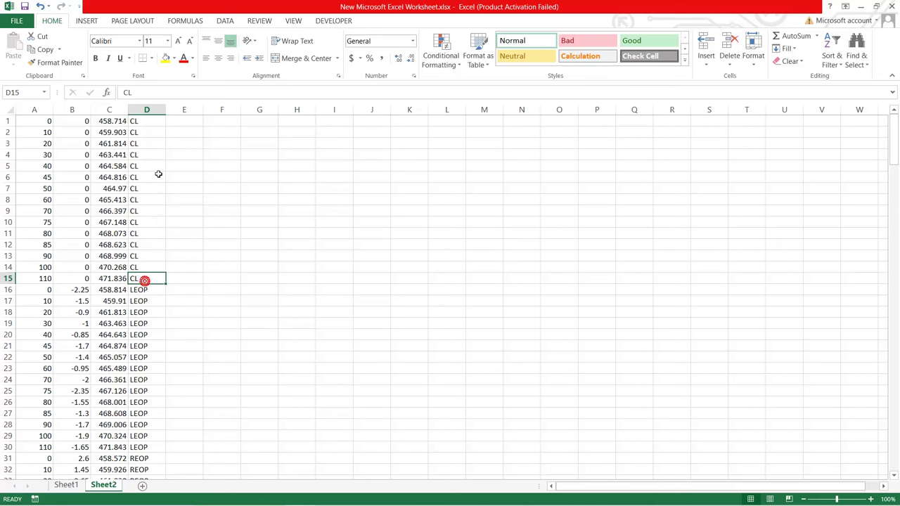
pyautogui.scroll(-2, 154, 275)
pyautogui.click(147, 226)
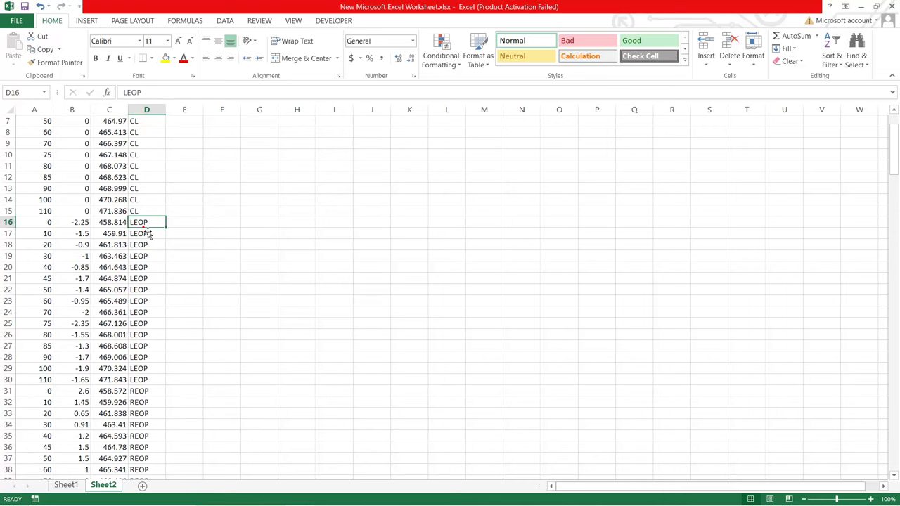
pyautogui.scroll(-7, 150, 225)
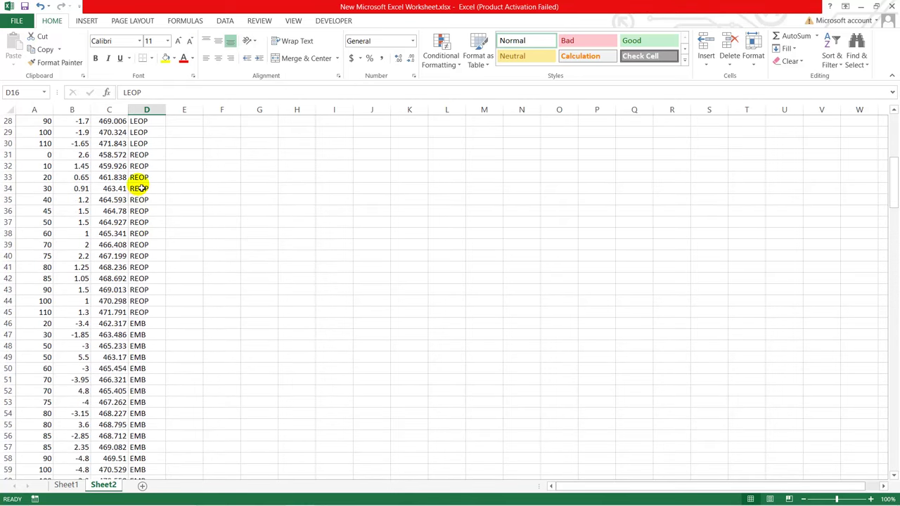
pyautogui.click(147, 159)
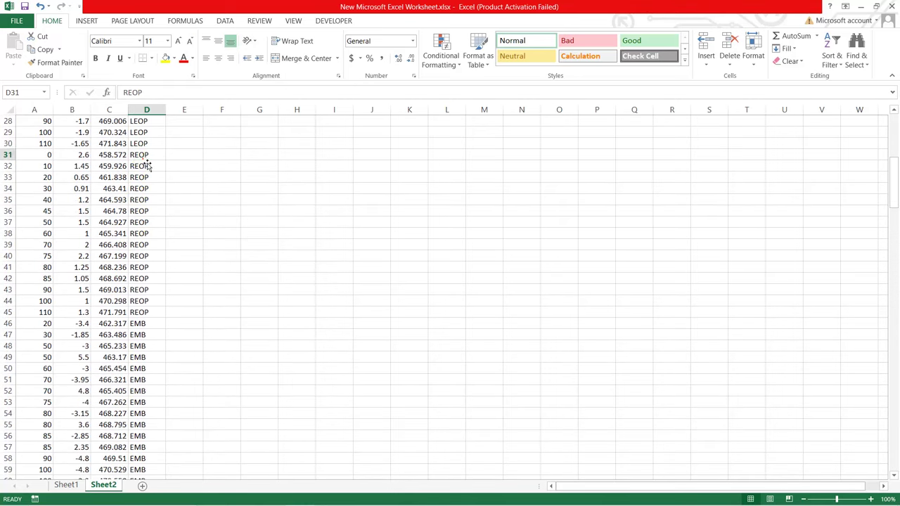
pyautogui.click(149, 313)
pyautogui.scroll(-1, 152, 314)
pyautogui.scroll(-20, 154, 315)
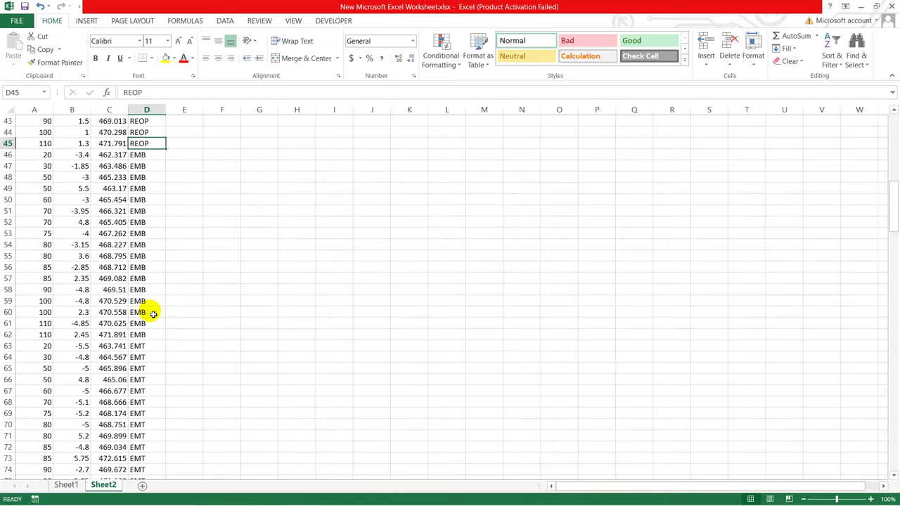
# - Copy the regrouped data A1:D191, switch to Notepad and paste it into the empty Survey points.txt
pyautogui.scroll(-20, 153, 313)
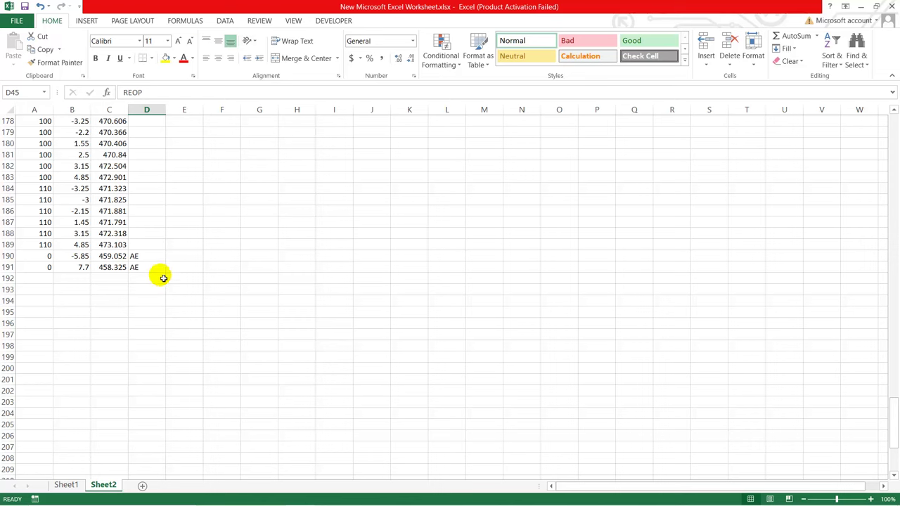
pyautogui.moveTo(148, 269); pyautogui.dragTo(2, 67)
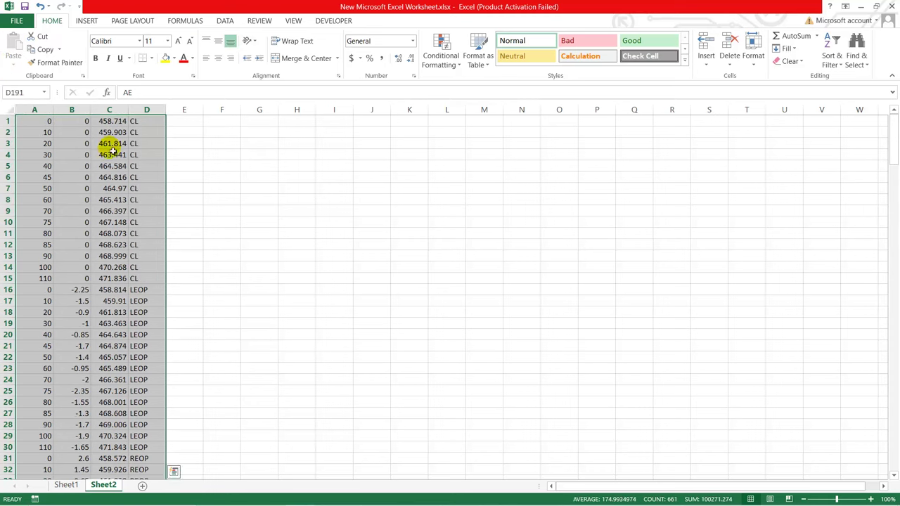
pyautogui.hotkey('ctrl', 'c')
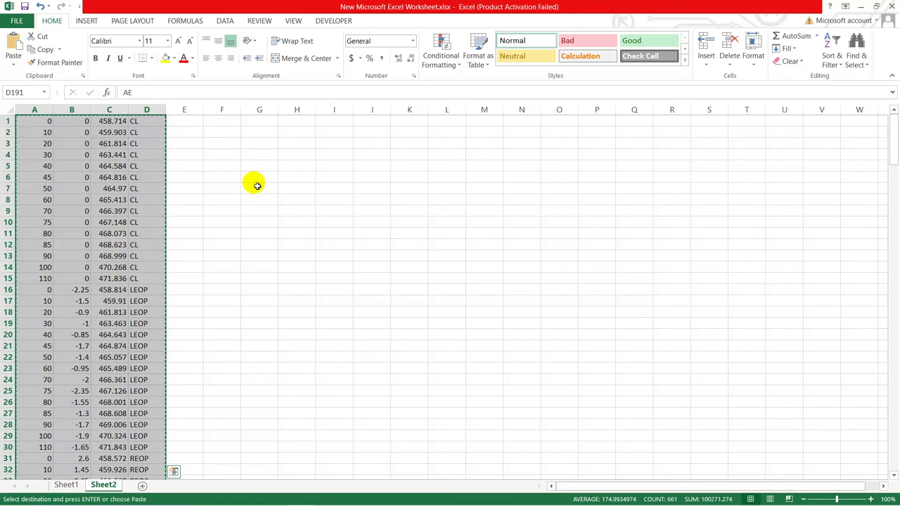
pyautogui.hotkey('alt', 'Tab')
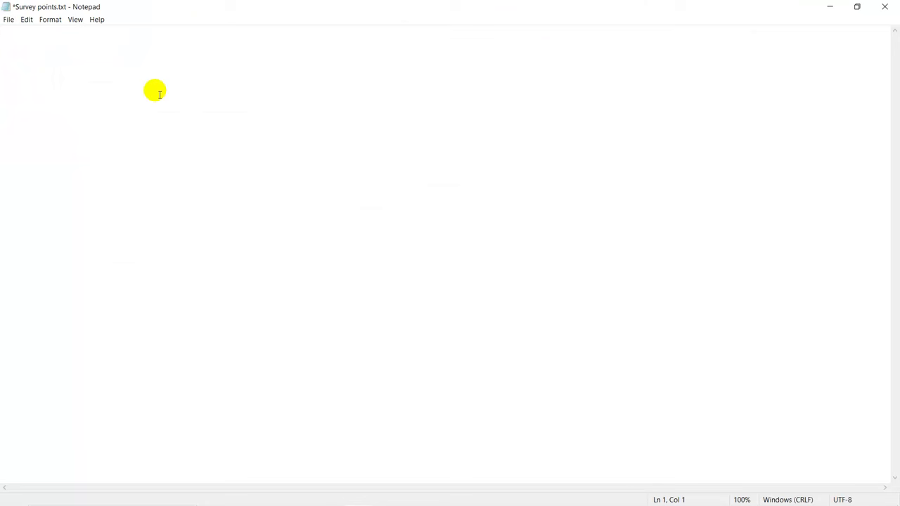
pyautogui.rightClick(28, 36)
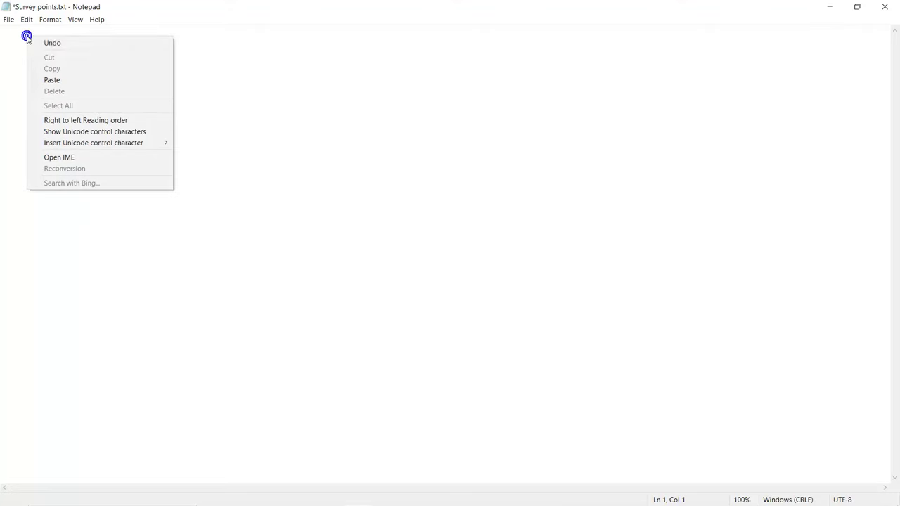
pyautogui.click(58, 82)
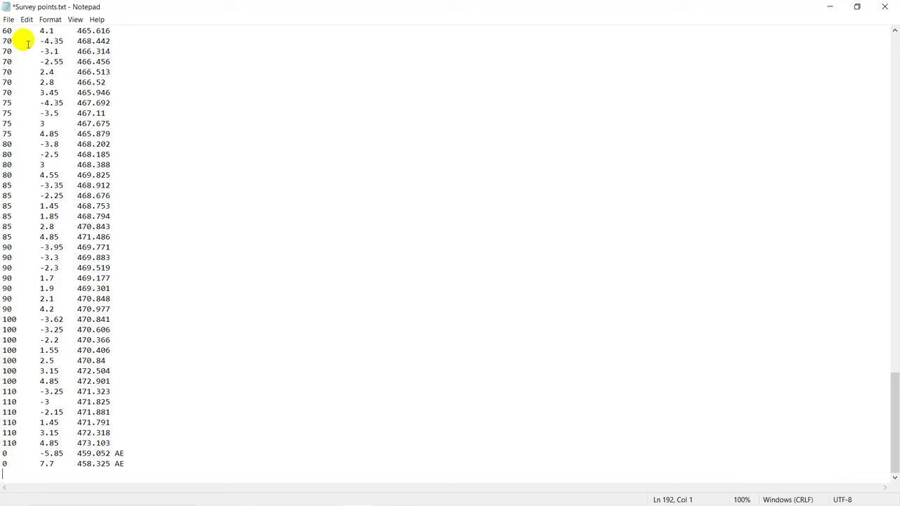
# - Replace every tab gap between the values in Survey points.txt with a comma, using a gap from the pasted text as the search text
pyautogui.moveTo(18, 35); pyautogui.dragTo(31, 35)
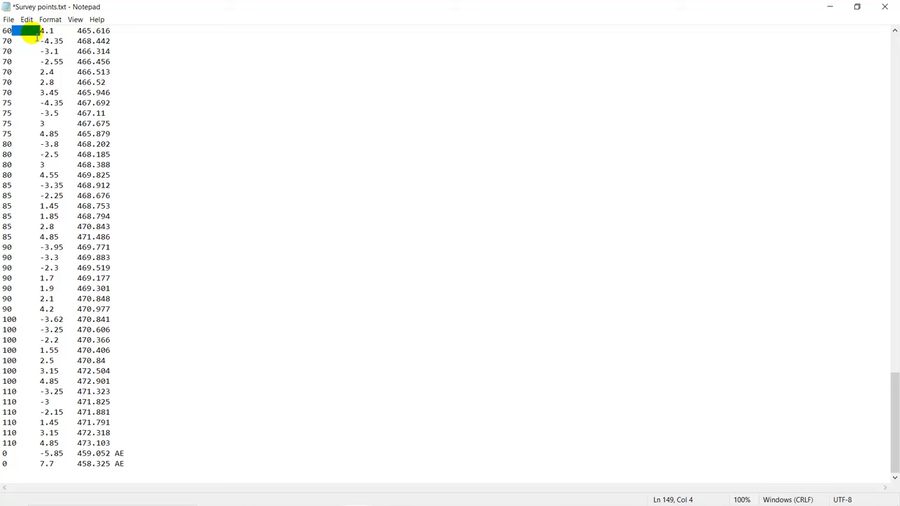
pyautogui.click(26, 19)
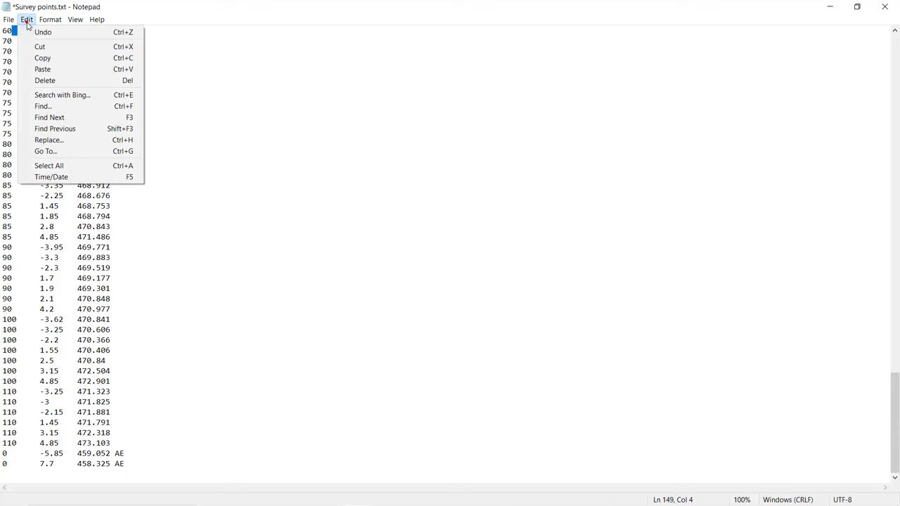
pyautogui.click(56, 141)
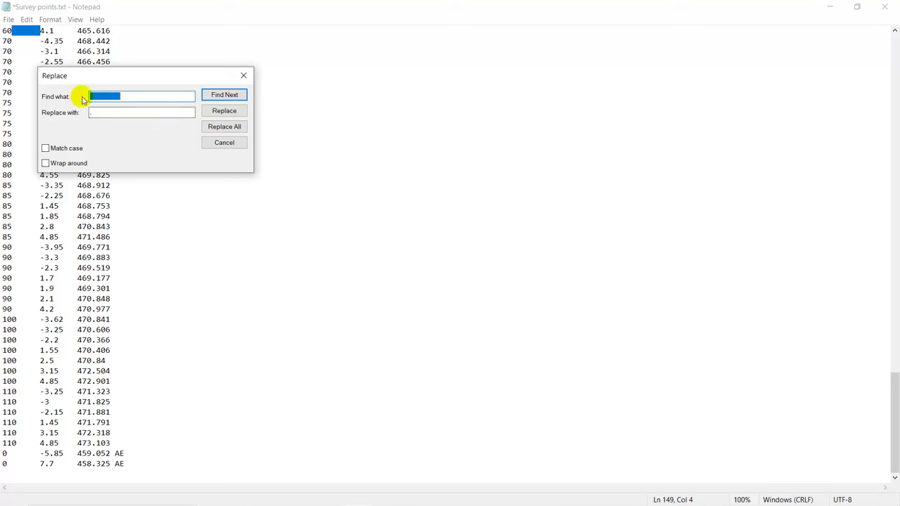
pyautogui.click(129, 97)
pyautogui.doubleClick(129, 97)
pyautogui.rightClick(108, 99)
pyautogui.click(133, 141)
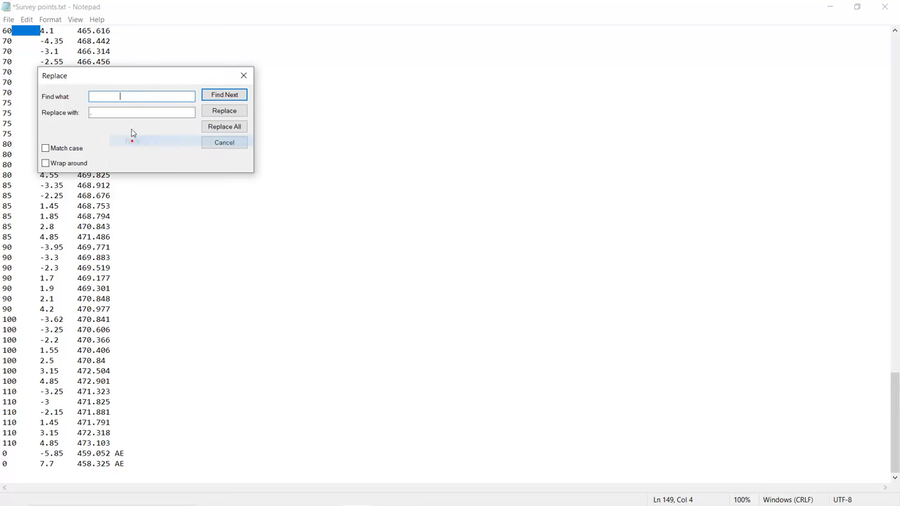
pyautogui.click(102, 116)
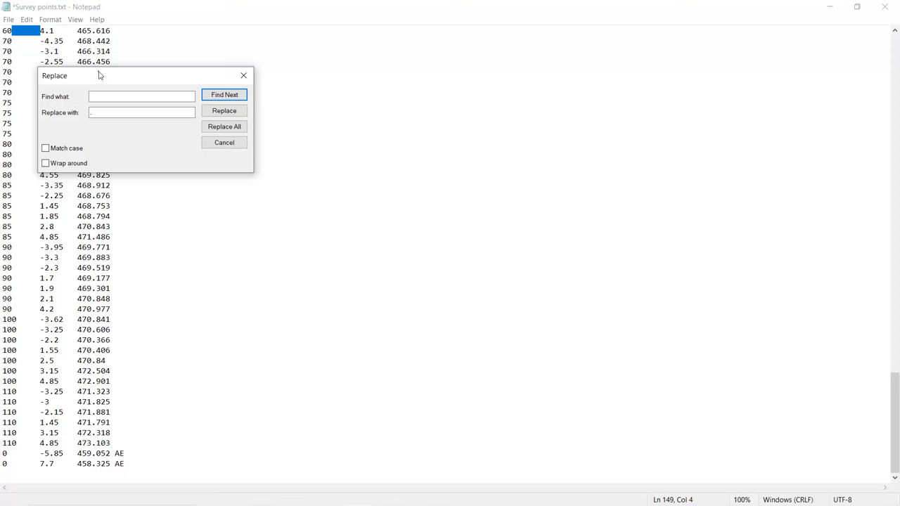
pyautogui.moveTo(127, 75); pyautogui.dragTo(232, 81)
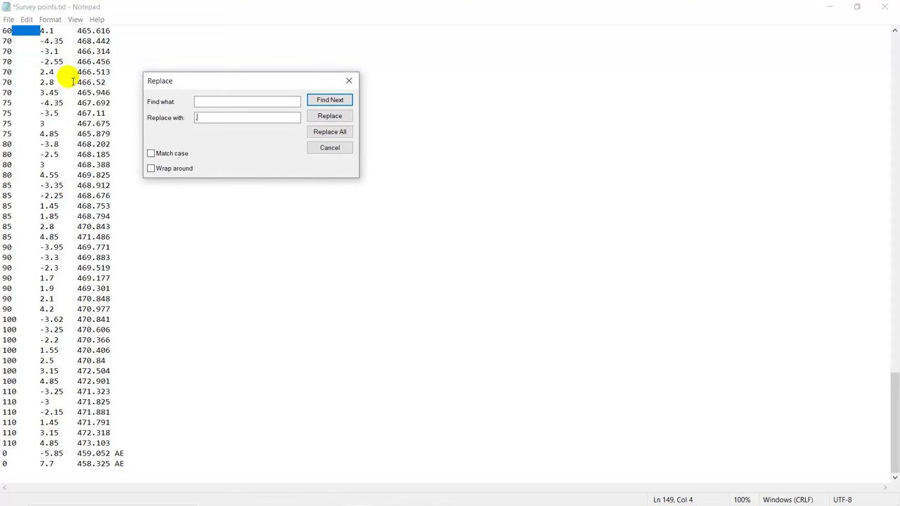
pyautogui.click(339, 134)
pyautogui.press('Escape')
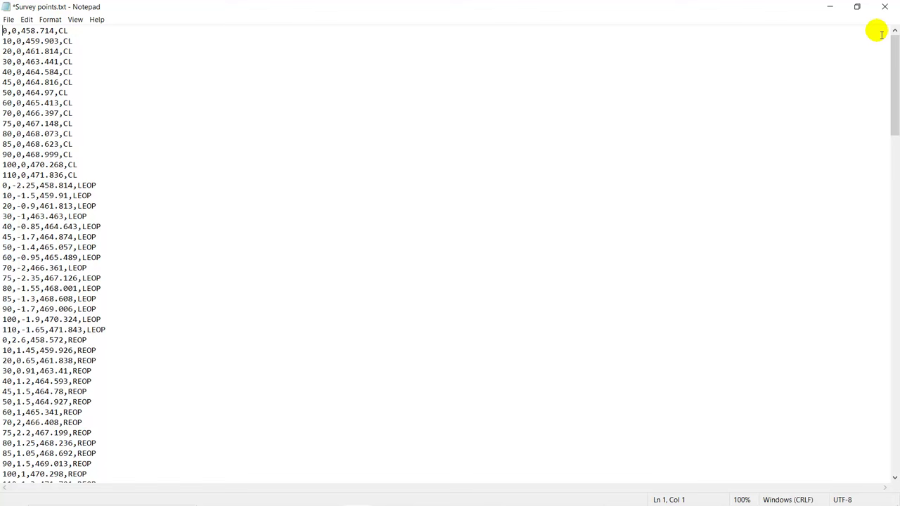
# - Save and close Survey points.txt, and switch to the Alignment drawing in Civil 3D
pyautogui.click(885, 7)
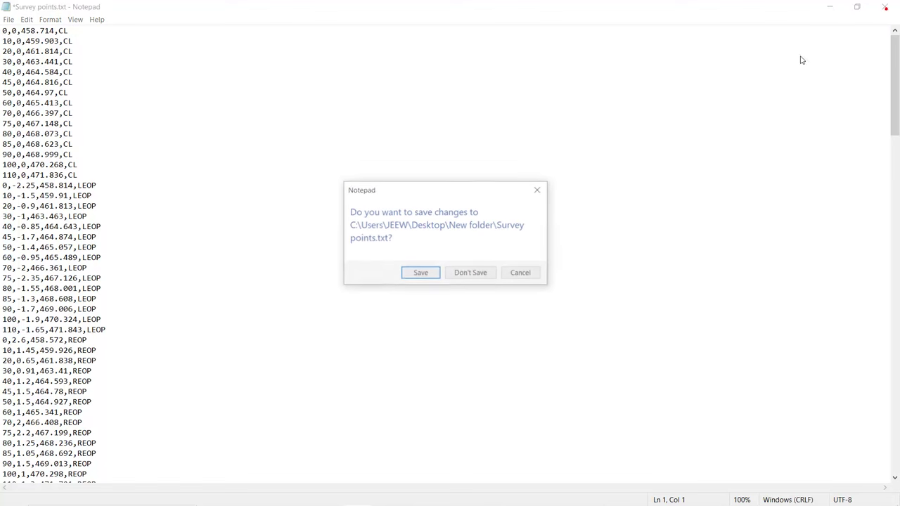
pyautogui.click(421, 274)
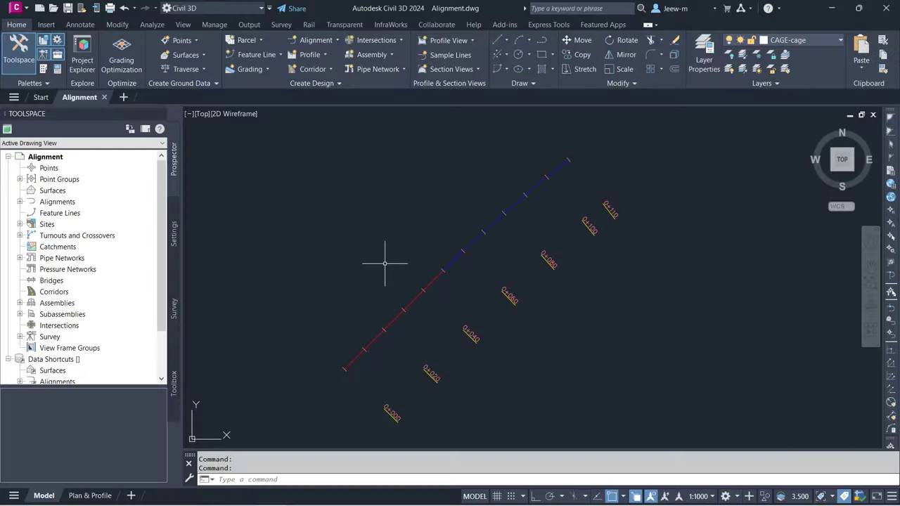
pyautogui.moveTo(361, 263)
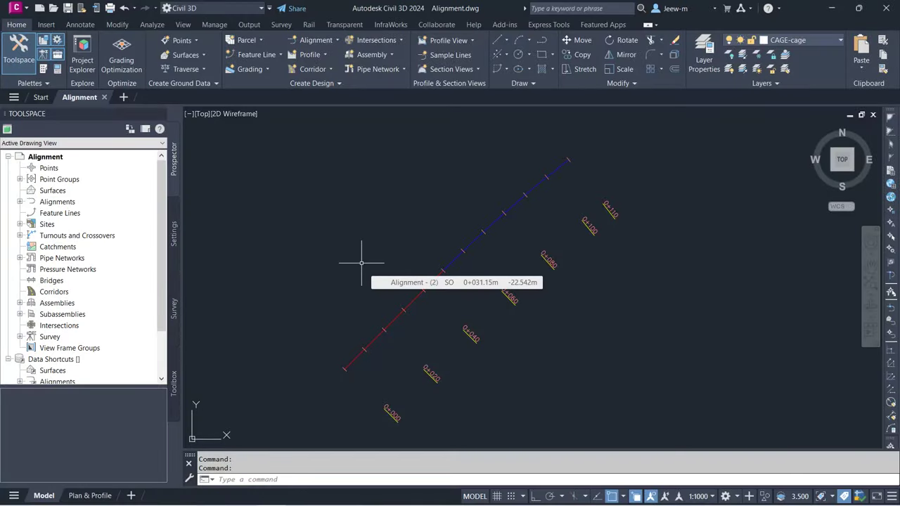
pyautogui.scroll(-4, 362, 263)
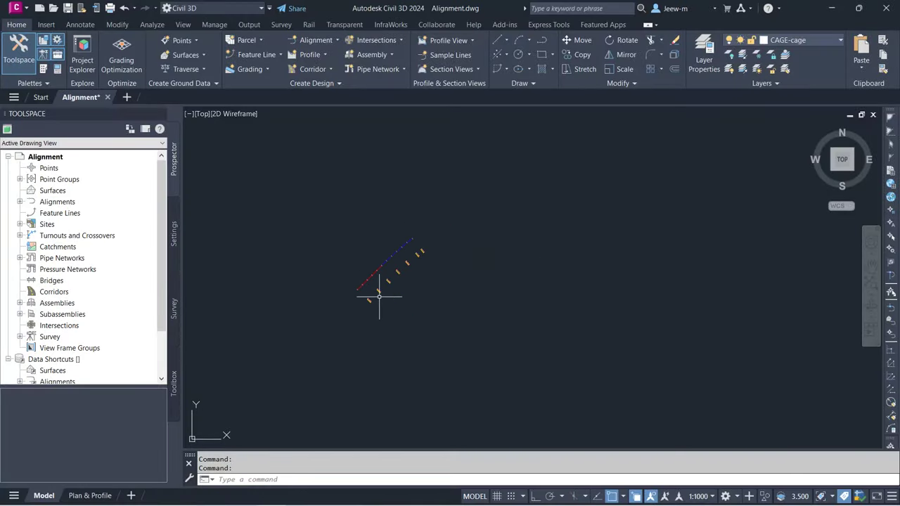
pyautogui.moveTo(419, 298)
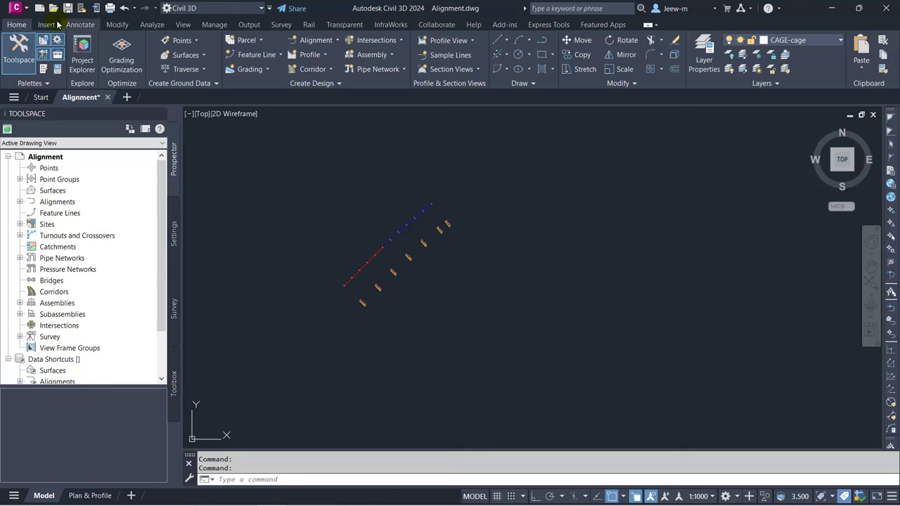
# - Start creating alignment-based points by importing the station and offset file Survey points.txt
pyautogui.click(180, 42)
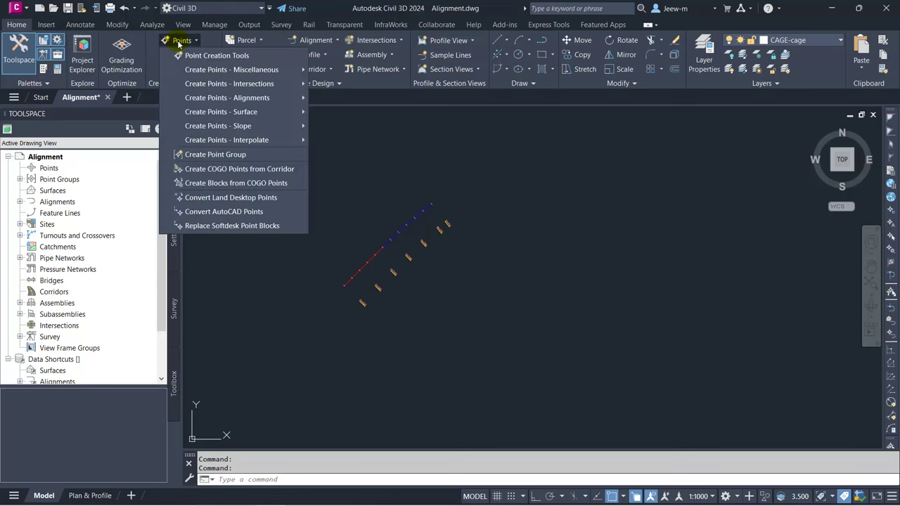
pyautogui.moveTo(238, 101)
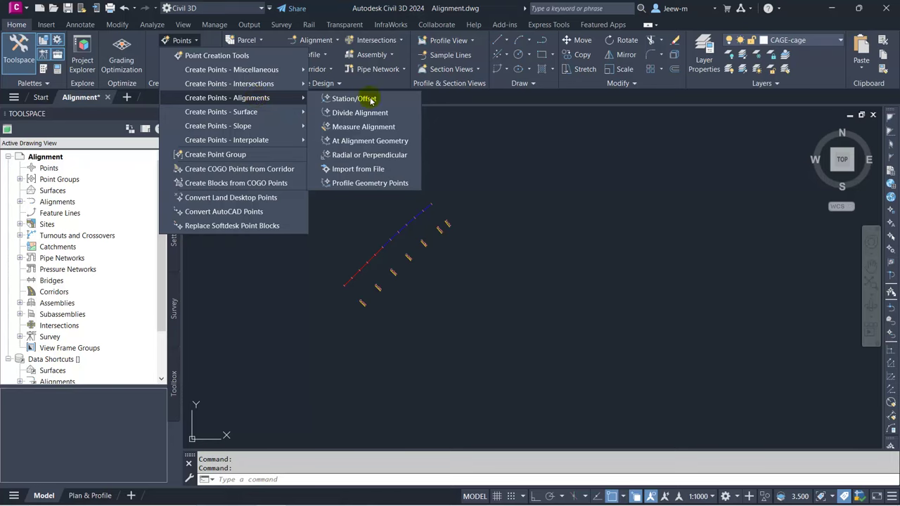
pyautogui.click(365, 171)
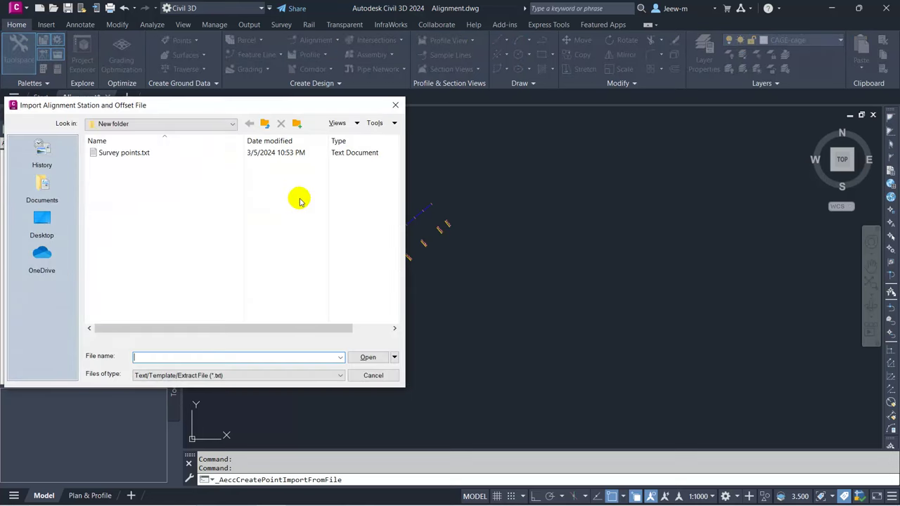
pyautogui.click(126, 156)
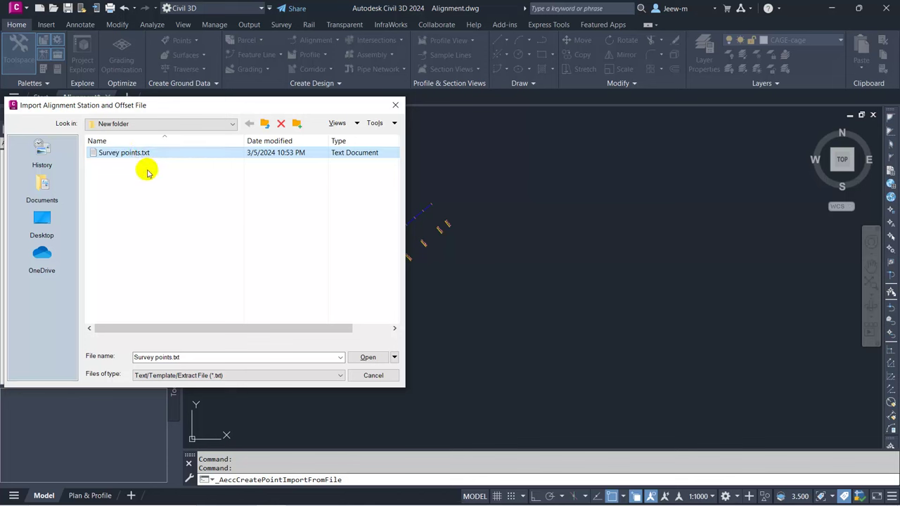
pyautogui.click(367, 359)
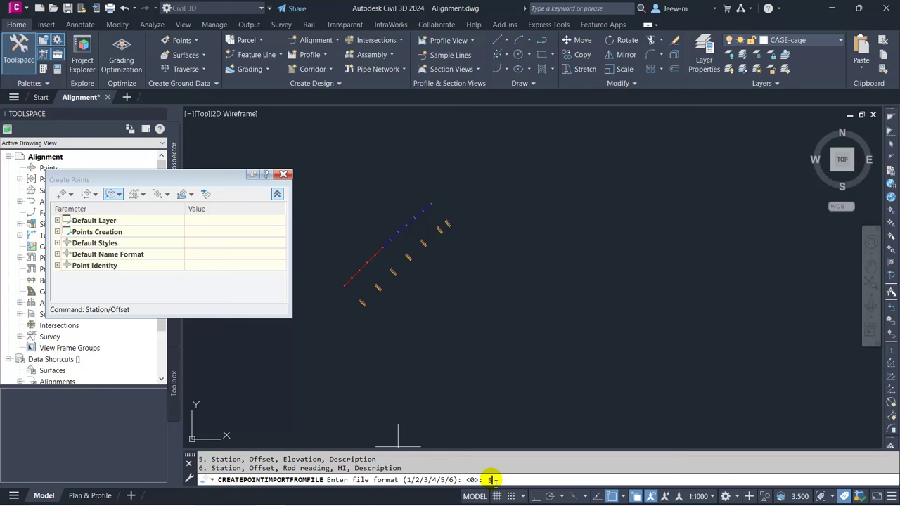
# - Set the import to format 5 (Station, Offset, Elevation, Description) with comma delimiter, accepting -99999 as the invalid indicator for elevation and station offset
pyautogui.press('Return')
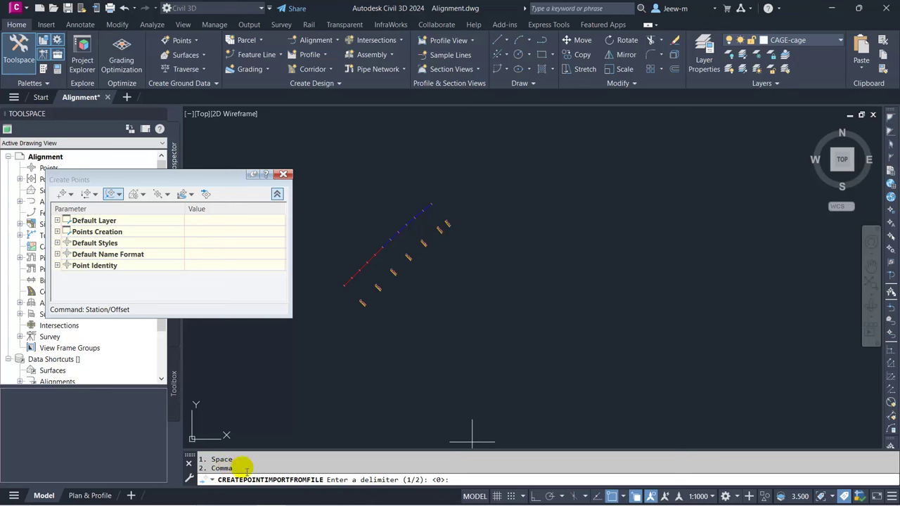
pyautogui.click(455, 480)
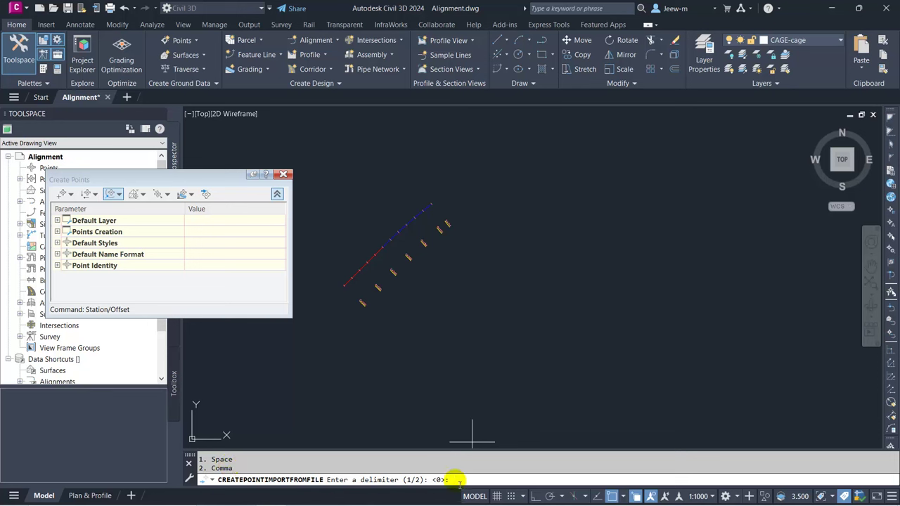
pyautogui.press('Return')
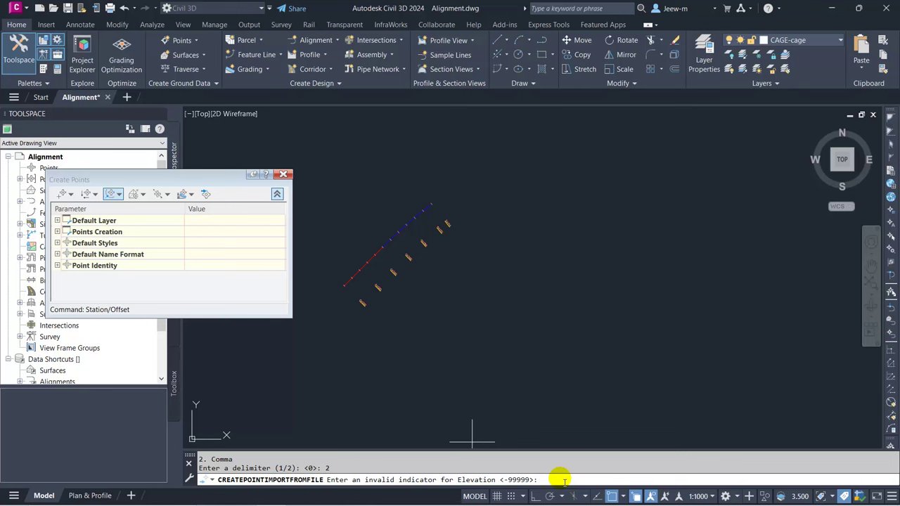
pyautogui.press('Return')
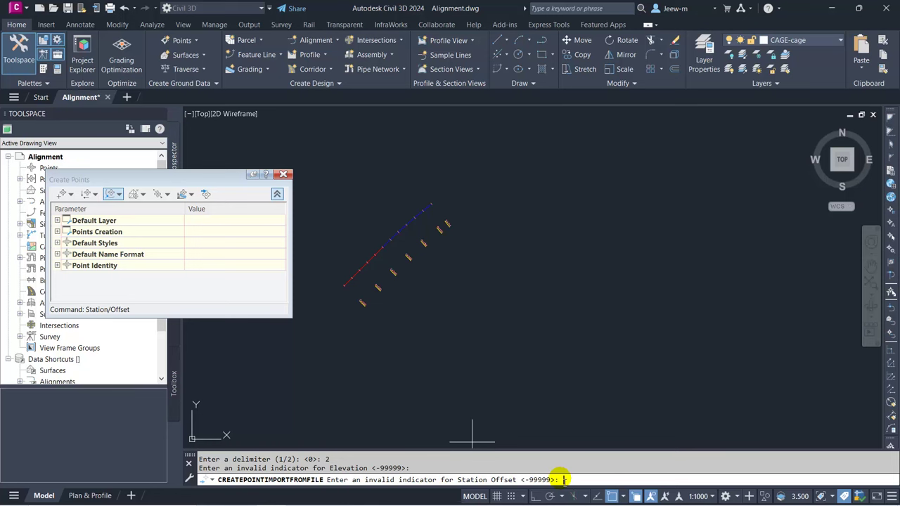
pyautogui.press('Return')
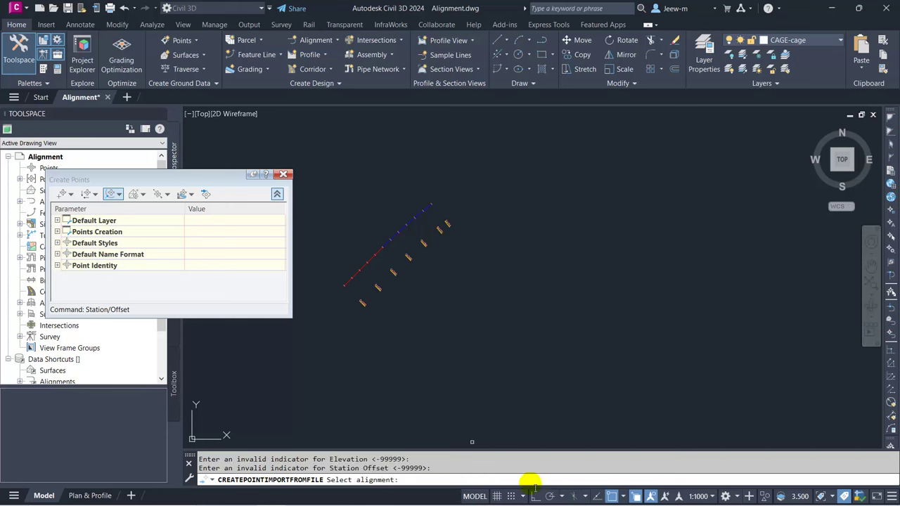
# - Choose the road alignment as the reference for the imported points and close the point creation tools
pyautogui.scroll(3, 348, 278)
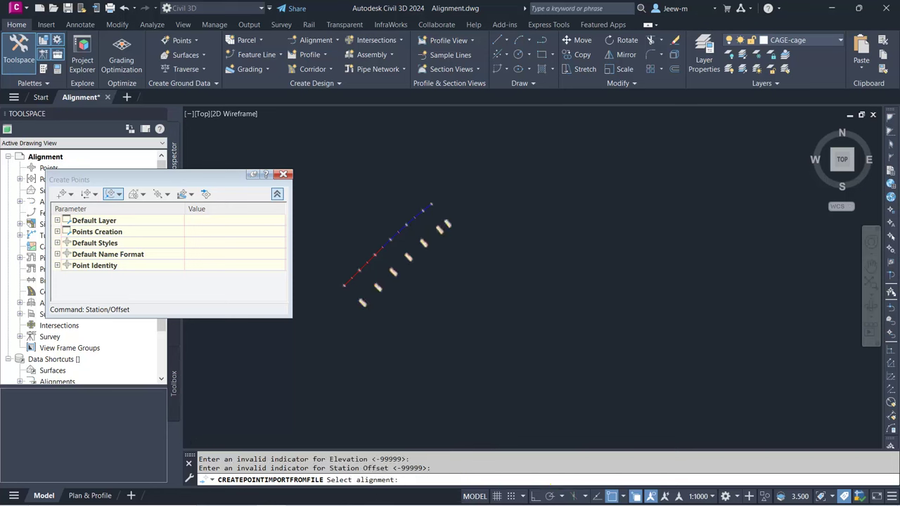
pyautogui.click(356, 276)
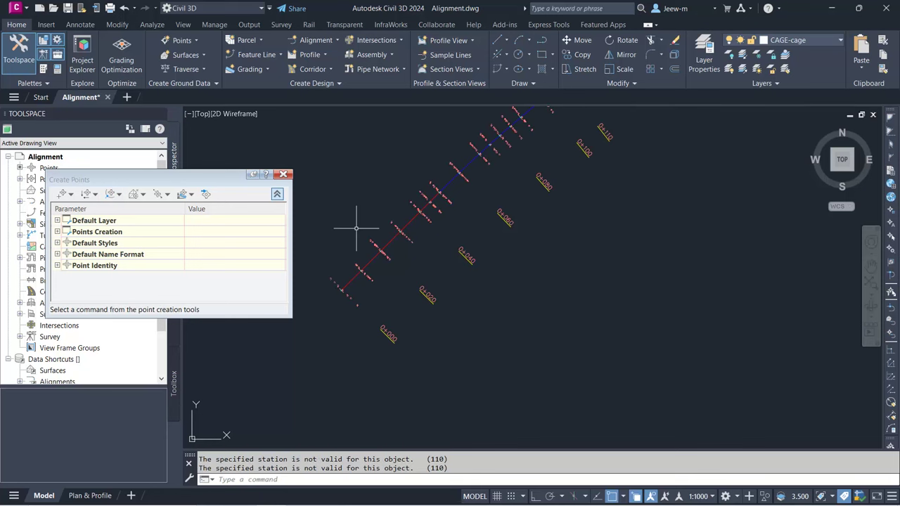
pyautogui.click(283, 173)
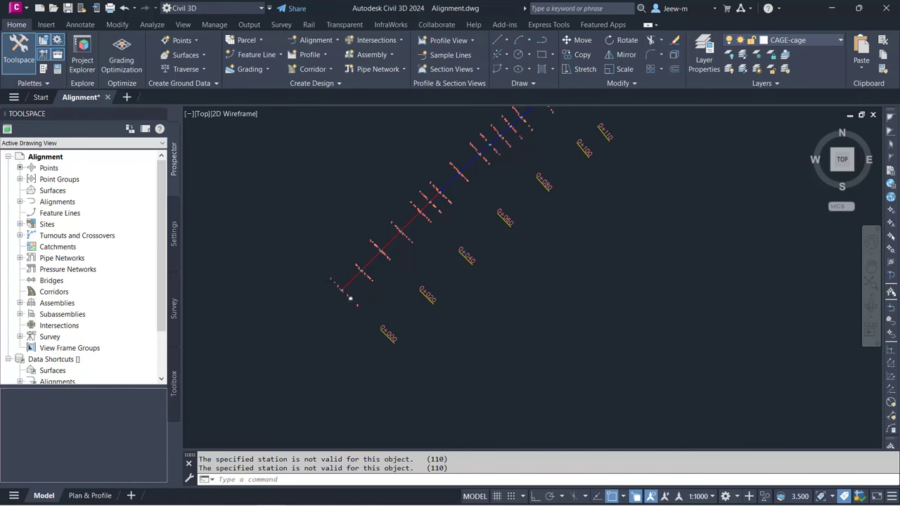
# - Inspect how the imported survey points are distributed across the alignment at each station
pyautogui.scroll(4, 349, 295)
pyautogui.scroll(-5, 309, 281)
pyautogui.moveTo(338, 255)
pyautogui.mouseDown(button='middle')
pyautogui.moveTo(350, 296)
pyautogui.moveTo(410, 279)
pyautogui.moveTo(395, 322)
pyautogui.moveTo(408, 301)
pyautogui.moveTo(417, 296)
pyautogui.moveTo(412, 314)
pyautogui.moveTo(438, 293)
pyautogui.mouseUp(button='middle')
pyautogui.moveTo(438, 292)
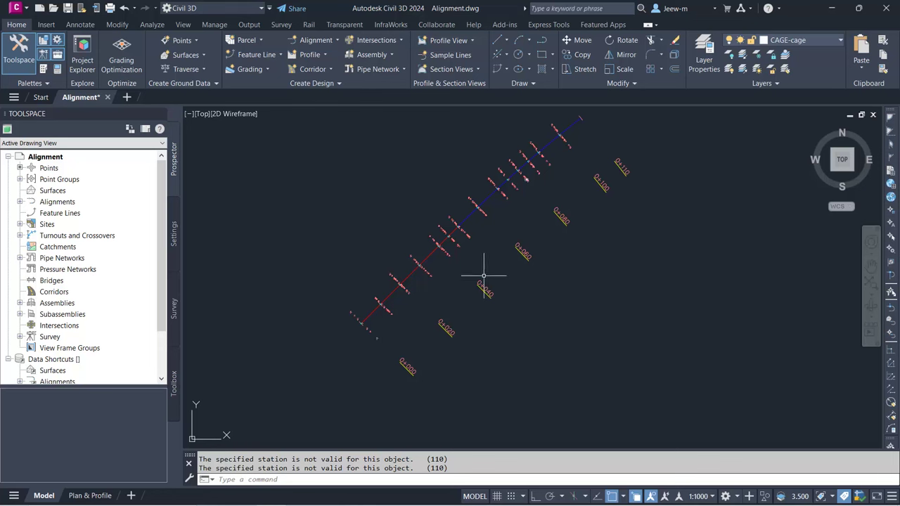
pyautogui.moveTo(438, 290); pyautogui.dragTo(470, 302, button='middle')
pyautogui.moveTo(470, 302)
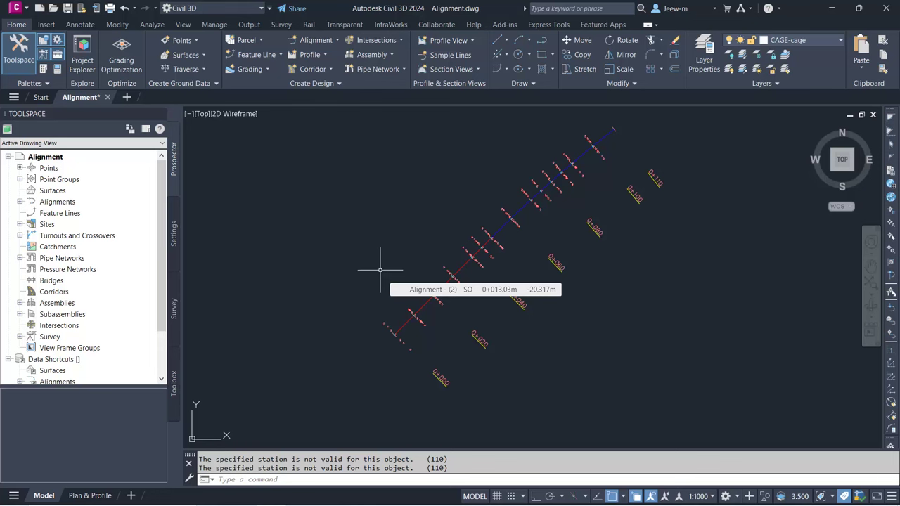
pyautogui.moveTo(375, 282); pyautogui.dragTo(368, 269, button='middle')
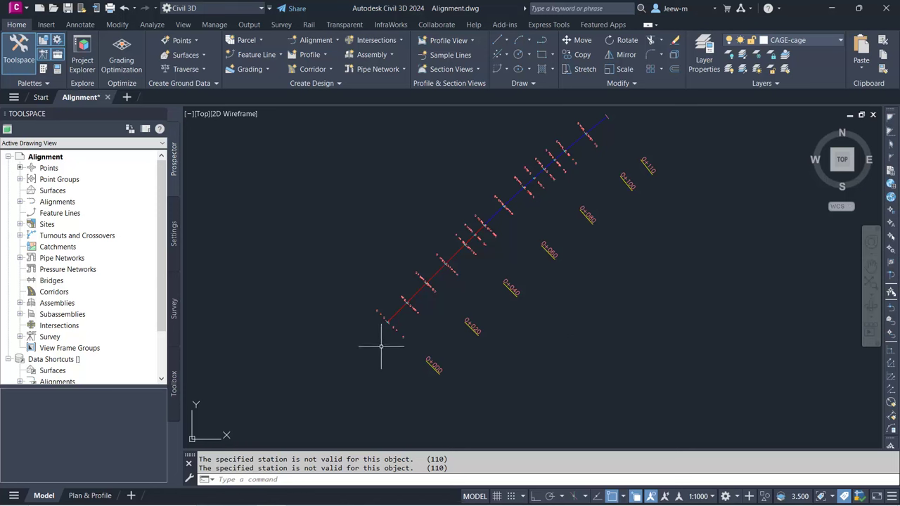
pyautogui.scroll(2, 378, 345)
pyautogui.scroll(2, 524, 247)
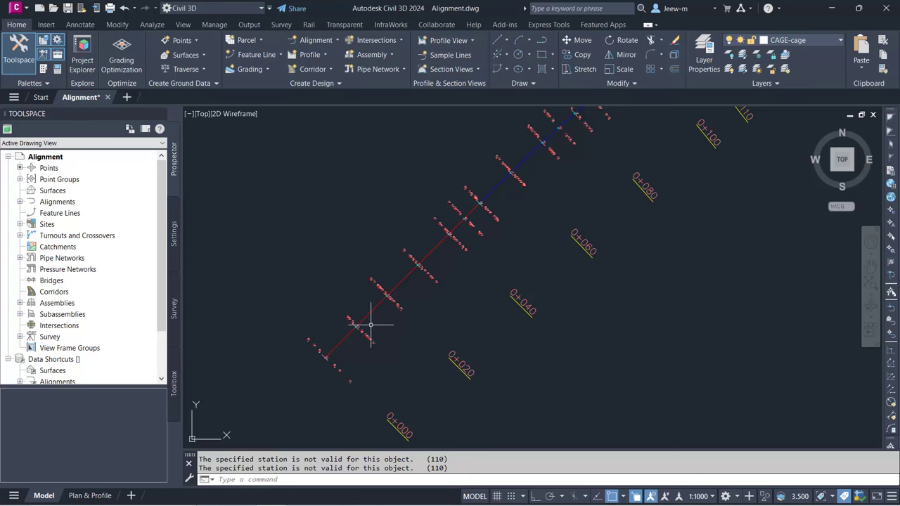
pyautogui.moveTo(358, 306)
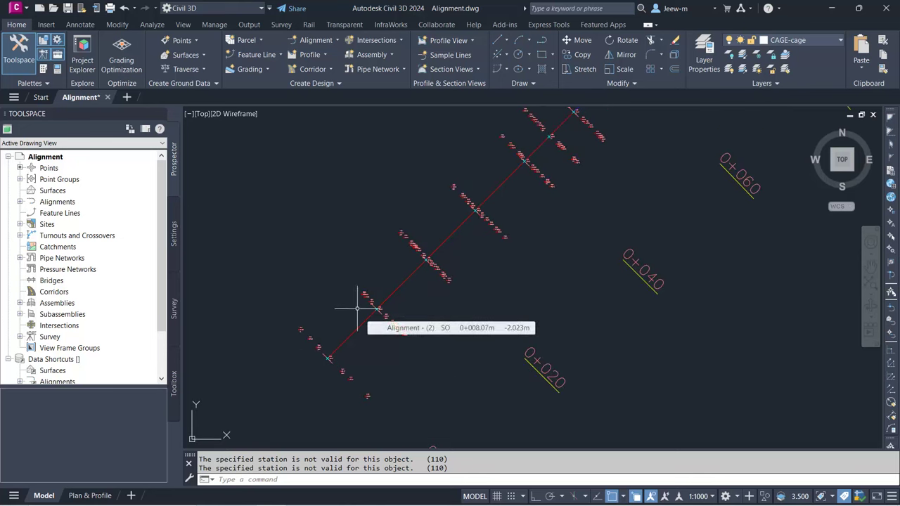
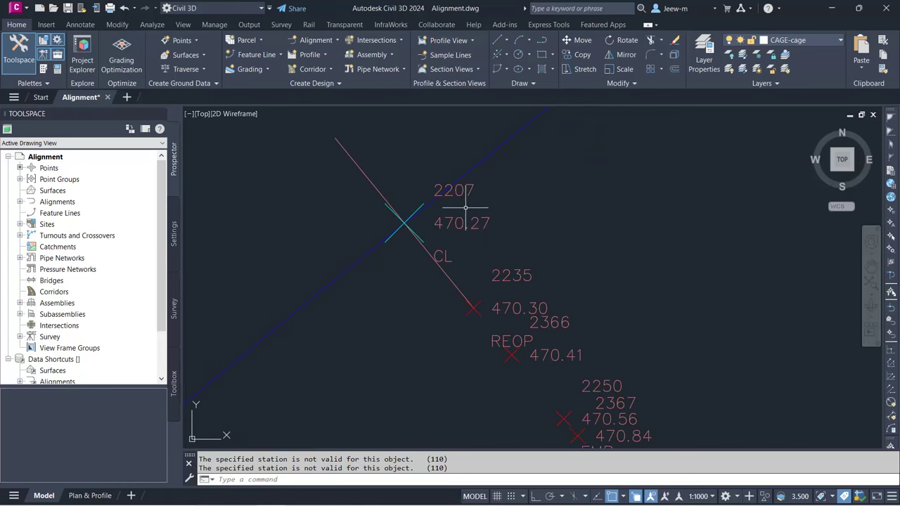
# - Read the point numbers of the first and last CL points on the alignment
pyautogui.scroll(-10, 465, 208)
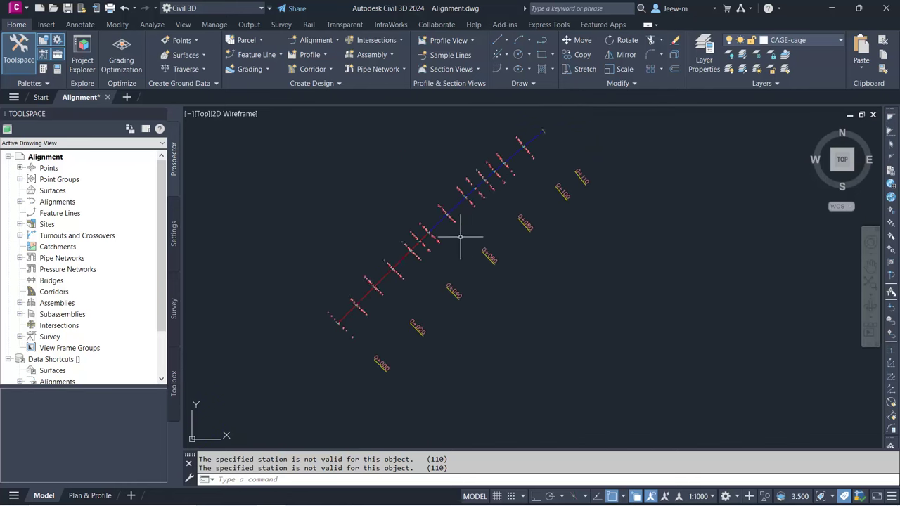
pyautogui.scroll(-2, 450, 260)
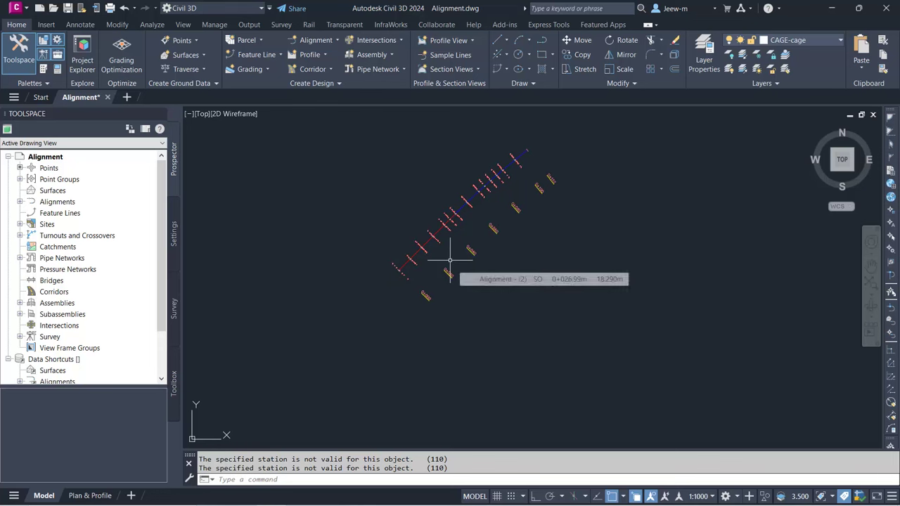
pyautogui.moveTo(438, 257); pyautogui.dragTo(458, 288, button='middle')
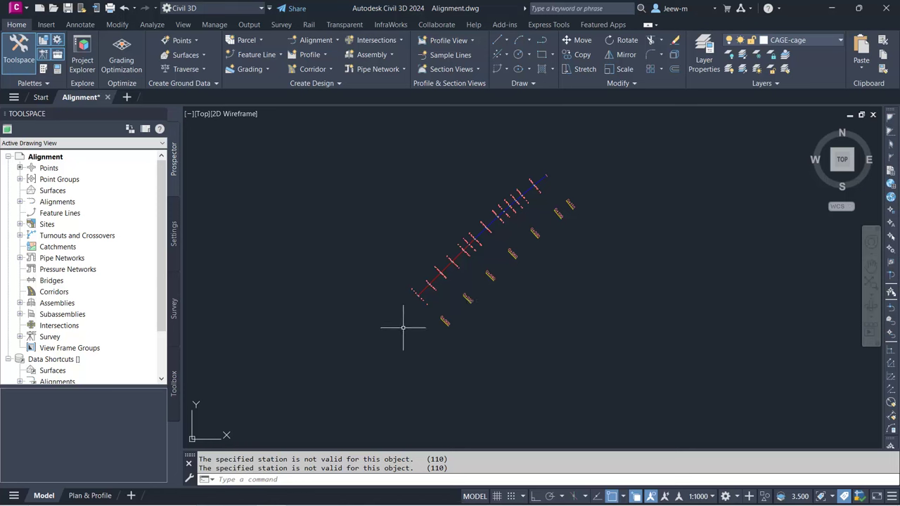
pyautogui.scroll(3, 424, 297)
pyautogui.scroll(5, 424, 298)
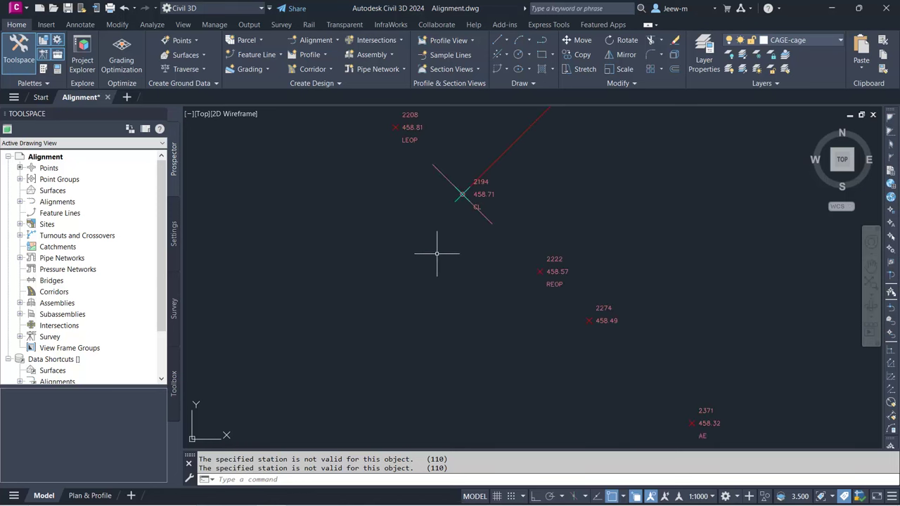
pyautogui.scroll(-6, 456, 227)
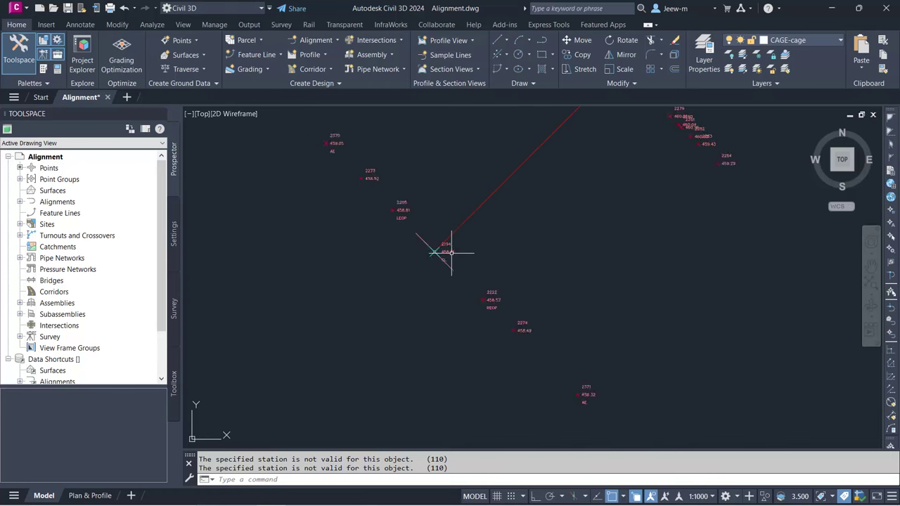
pyautogui.scroll(6, 556, 195)
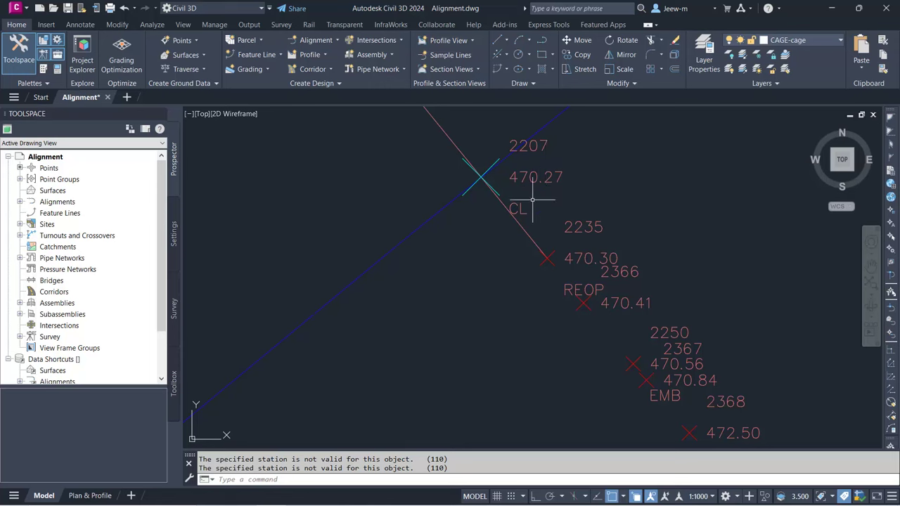
pyautogui.scroll(-6, 528, 210)
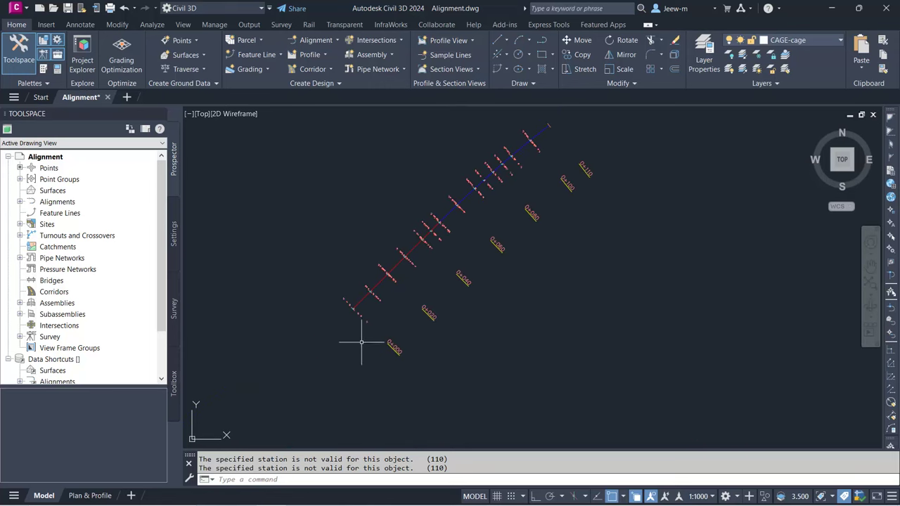
# - Draw a 3D polyline through the centreline (CL) points by point number, using the range 2194-2207
pyautogui.click(250, 479)
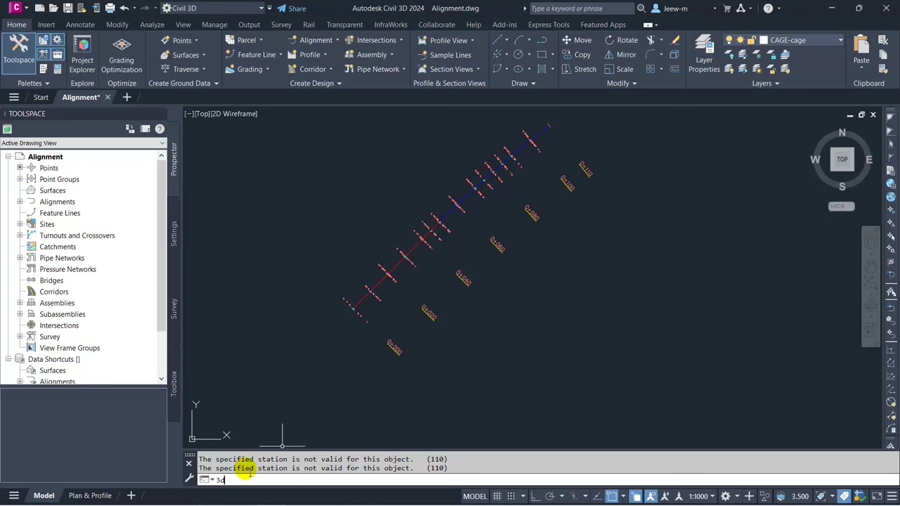
pyautogui.write('3dpo')
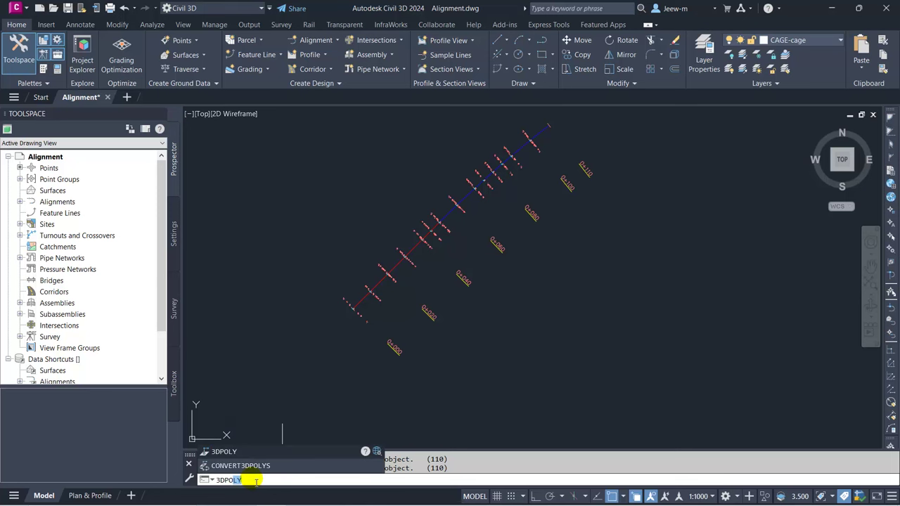
pyautogui.click(240, 452)
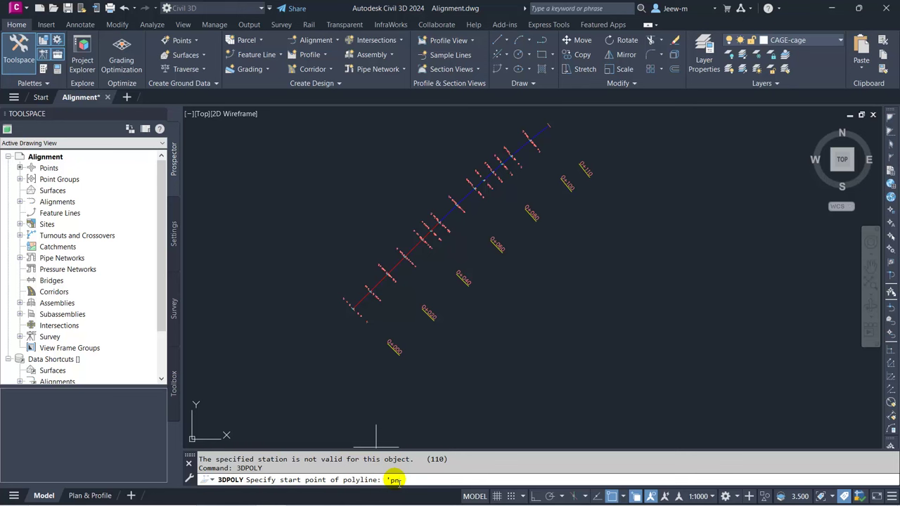
pyautogui.press('Return')
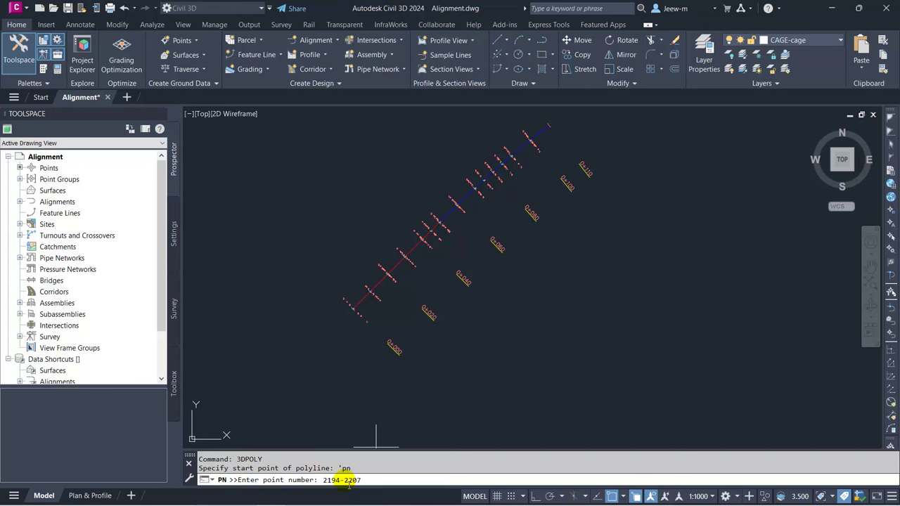
pyautogui.press('Return')
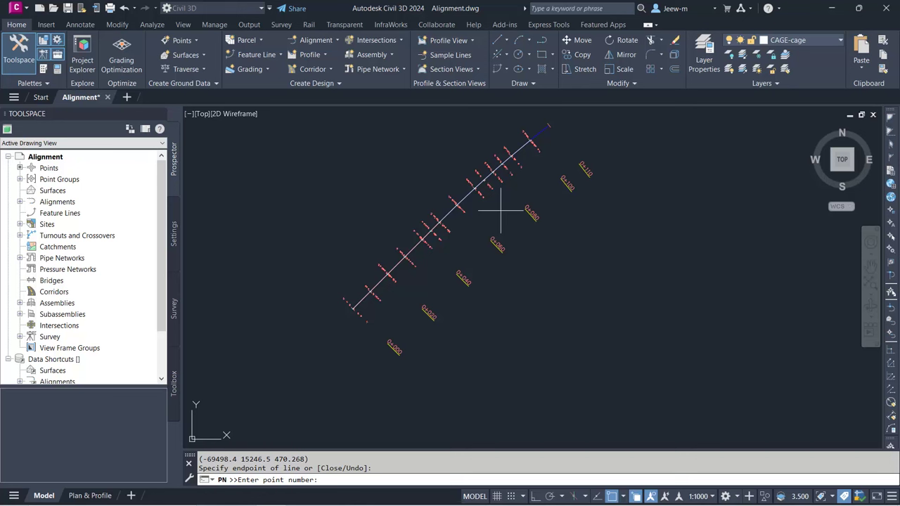
pyautogui.press('Return')
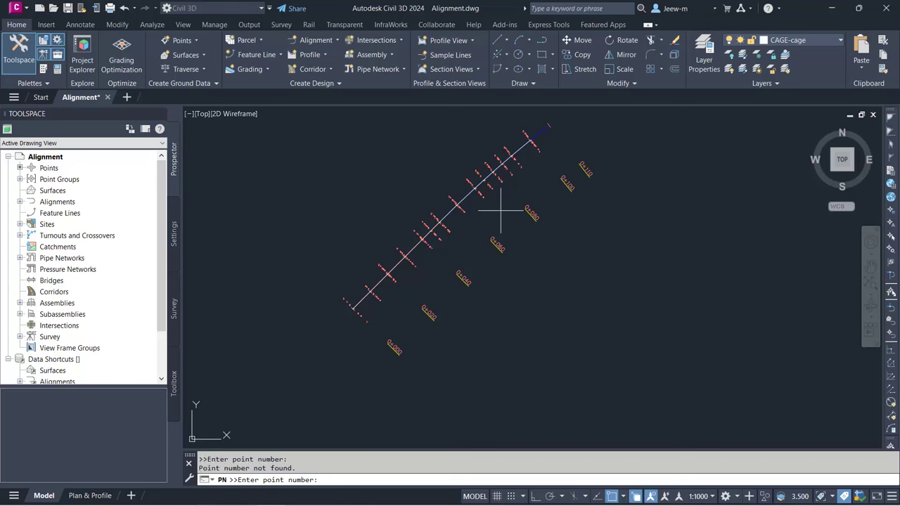
pyautogui.press('Escape')
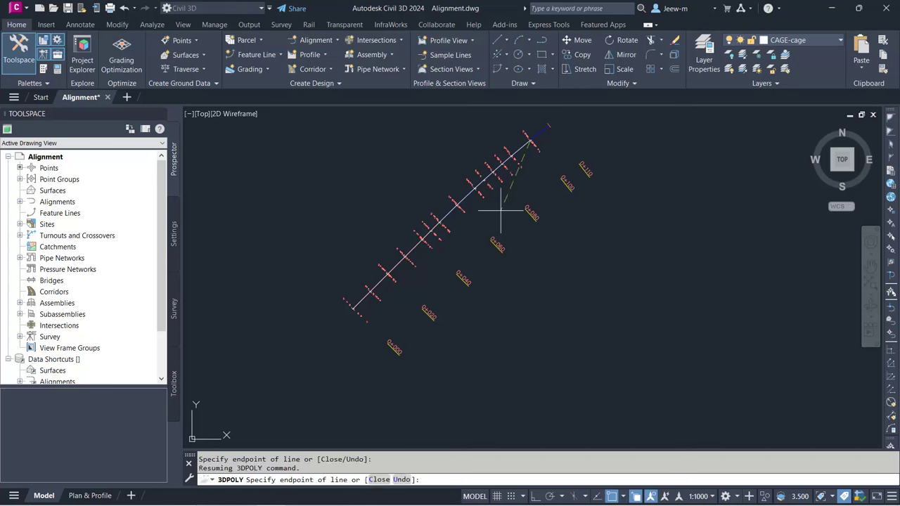
pyautogui.press('Escape')
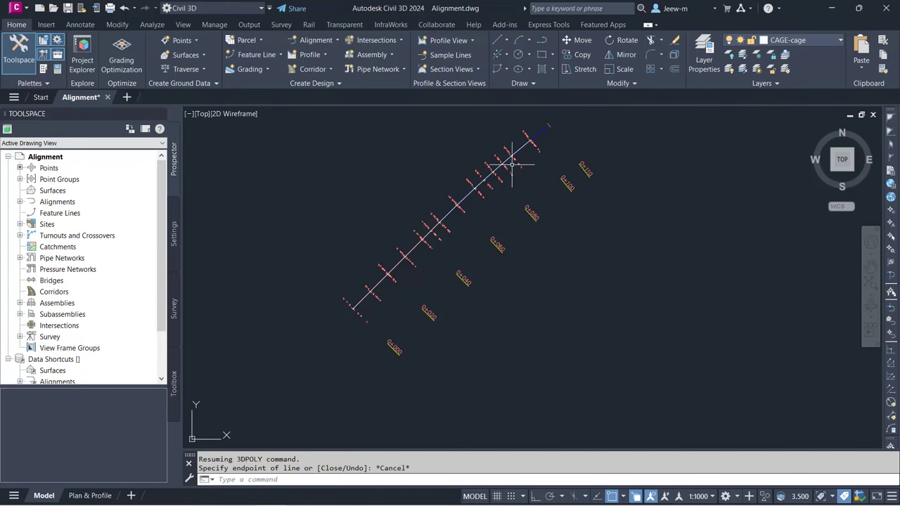
# - Select the 3D polyline overlapping the alignment to check its vertices against the CL points, and clear the selection
pyautogui.click(520, 142)
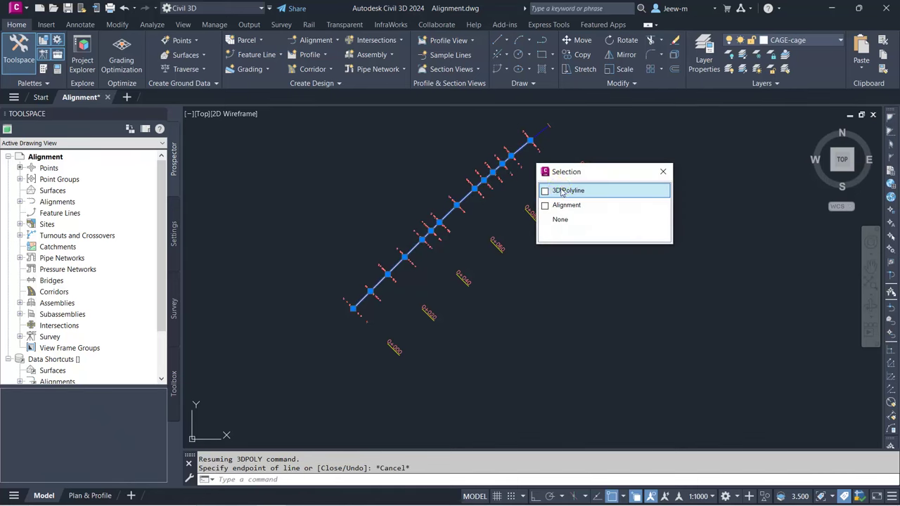
pyautogui.click(555, 187)
pyautogui.scroll(3, 517, 175)
pyautogui.scroll(-4, 519, 237)
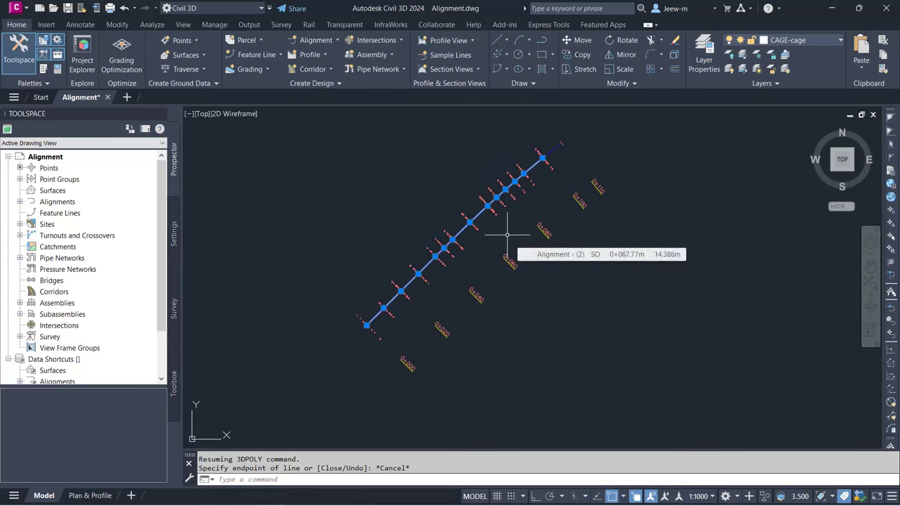
pyautogui.press('Escape')
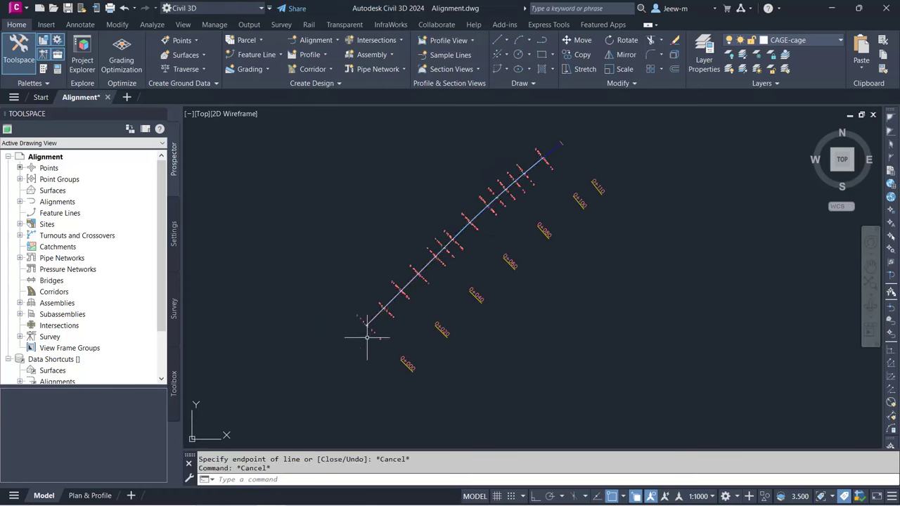
# - Read the point numbers of the first and last LEOP points along the alignment
pyautogui.scroll(3, 368, 324)
pyautogui.scroll(5, 368, 324)
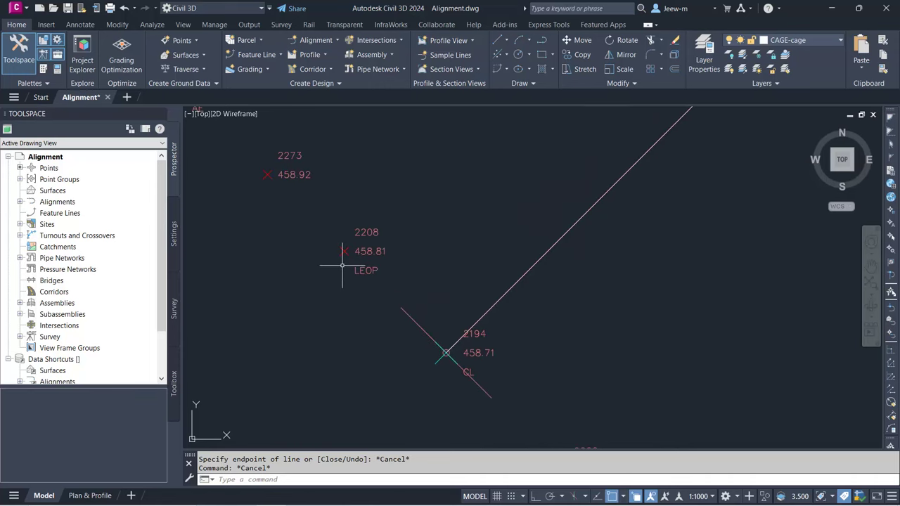
pyautogui.scroll(4, 341, 278)
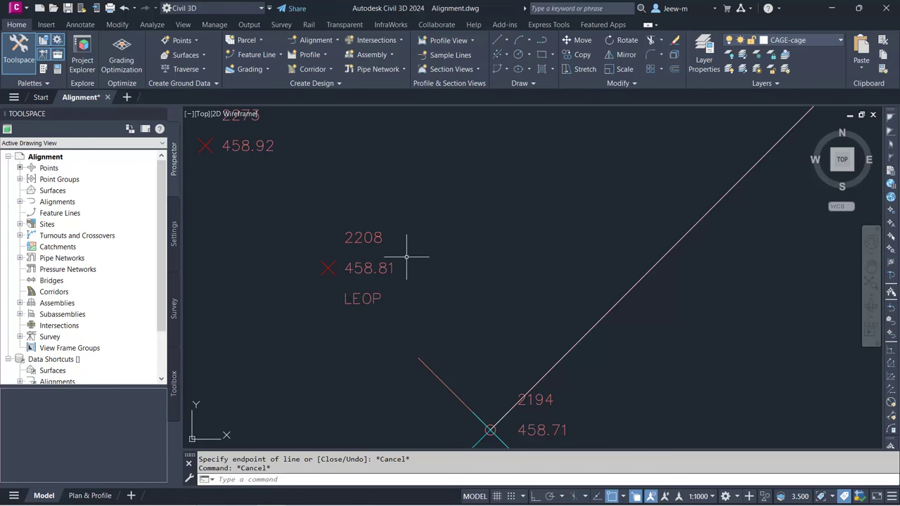
pyautogui.scroll(-5, 412, 255)
pyautogui.scroll(5, 488, 232)
pyautogui.scroll(1, 488, 232)
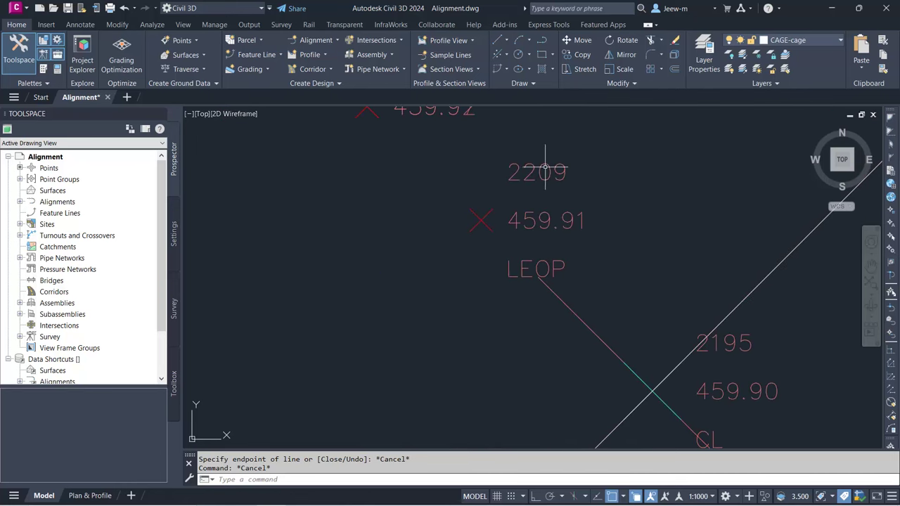
pyautogui.scroll(-6, 425, 246)
pyautogui.moveTo(452, 291); pyautogui.dragTo(379, 334, button='middle')
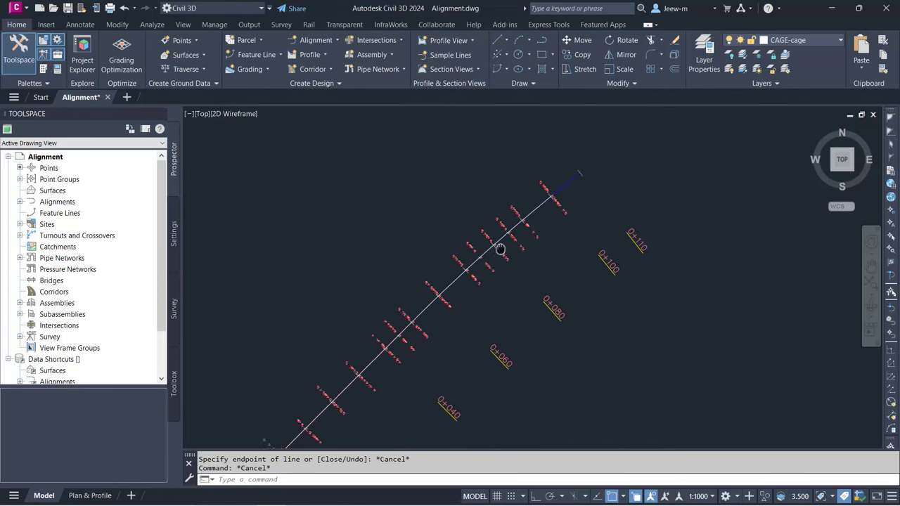
pyautogui.scroll(8, 535, 201)
pyautogui.moveTo(508, 199); pyautogui.dragTo(523, 272, button='middle')
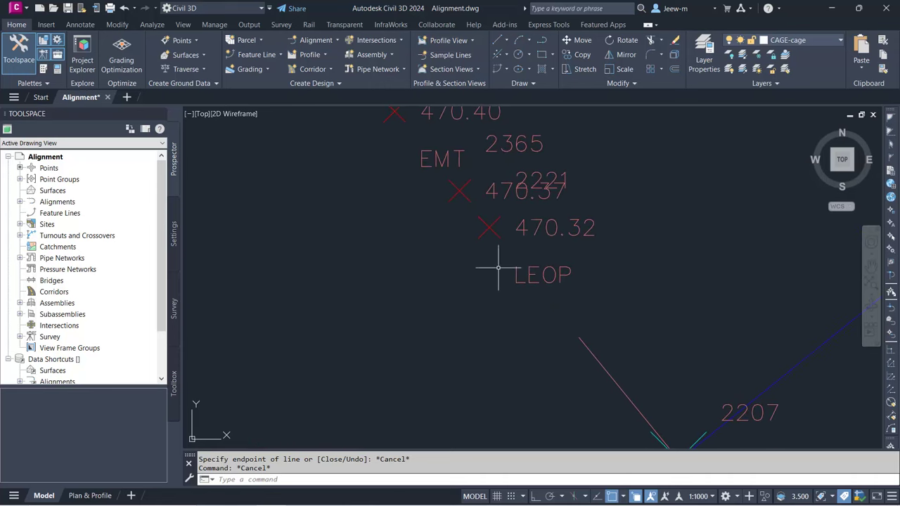
pyautogui.click(534, 230)
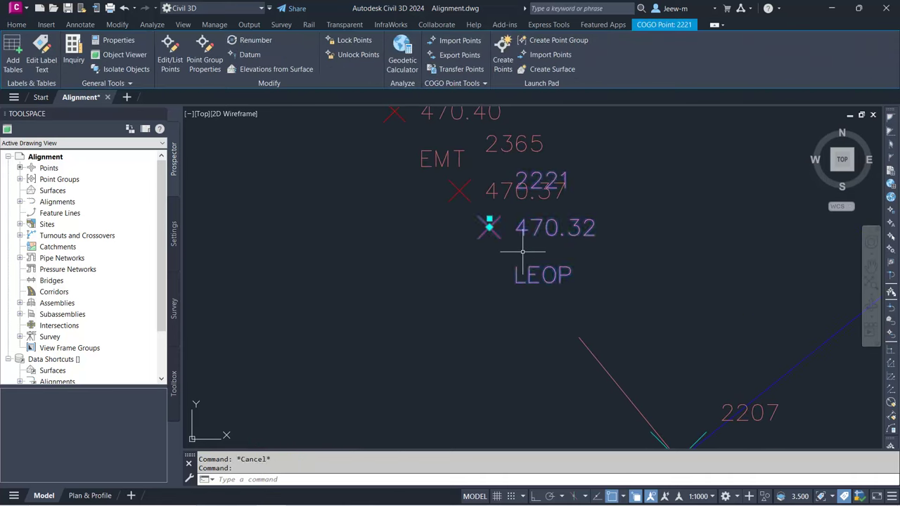
pyautogui.press('Escape')
pyautogui.scroll(-5, 507, 250)
pyautogui.scroll(-5, 368, 317)
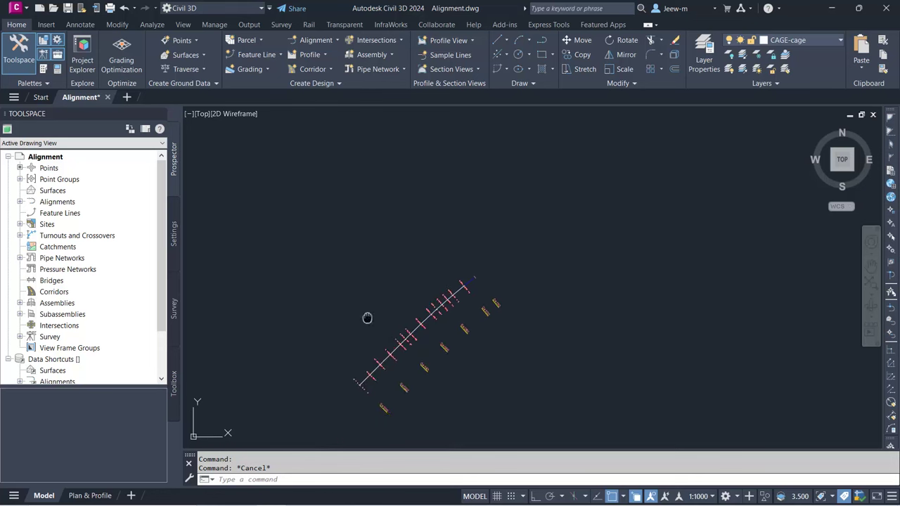
pyautogui.scroll(3, 380, 348)
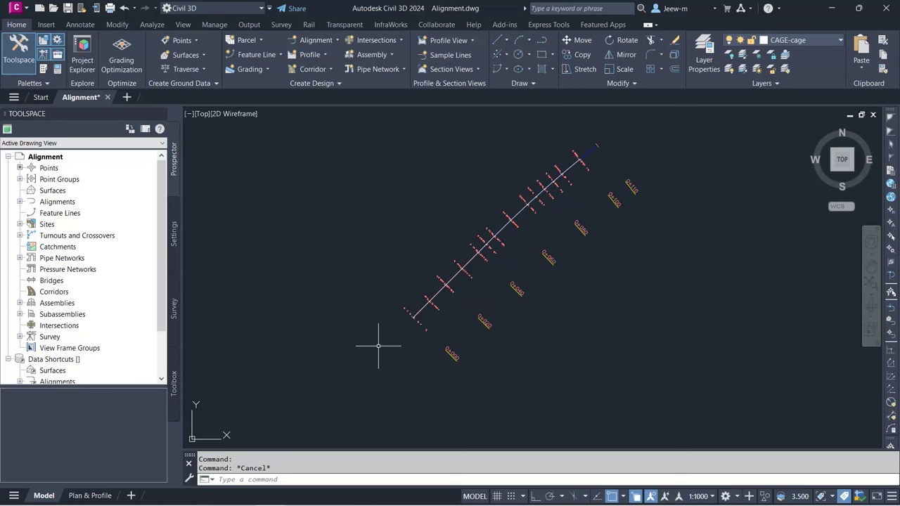
# - Draw a 3D polyline through the LEOP points by point number, using the range 2208-2221
pyautogui.click(379, 346)
pyautogui.write('3dpoly')
pyautogui.press('Return')
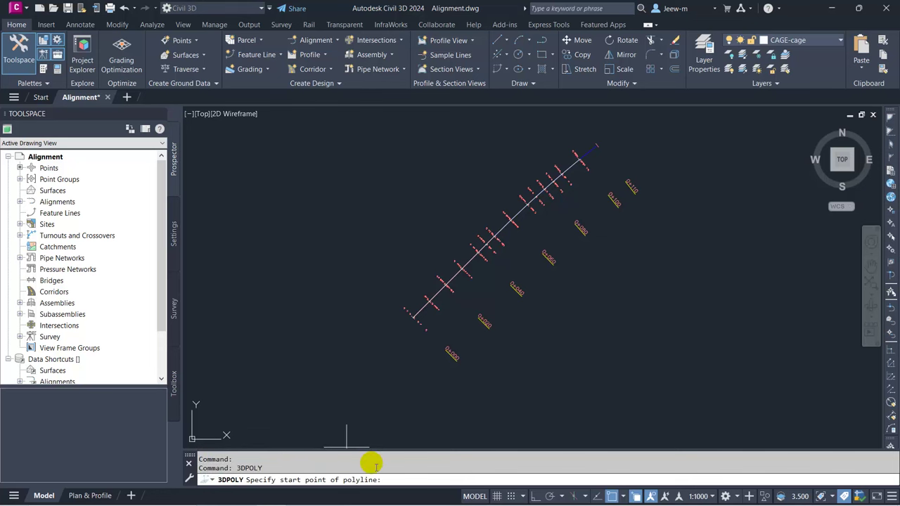
pyautogui.write('pn')
pyautogui.press('Return')
pyautogui.write("'pn")
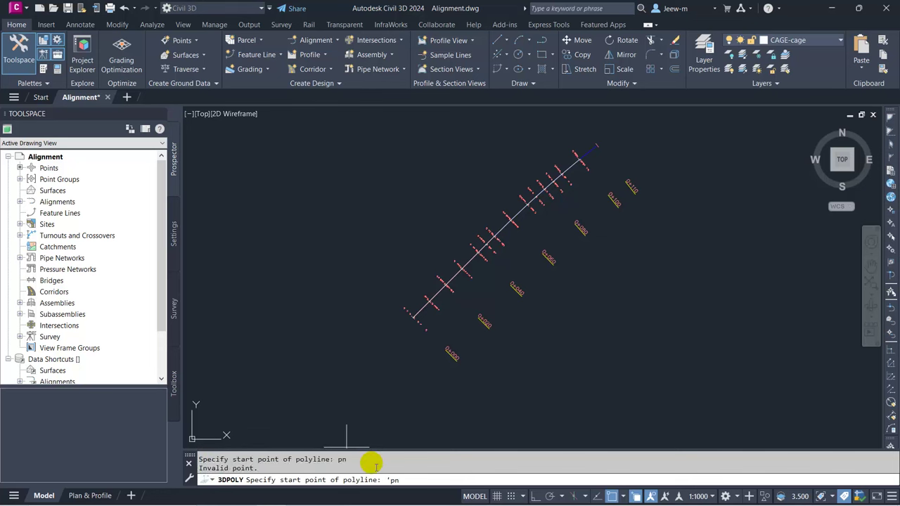
pyautogui.press('Return')
pyautogui.write('2208-')
pyautogui.scroll(6, 583, 171)
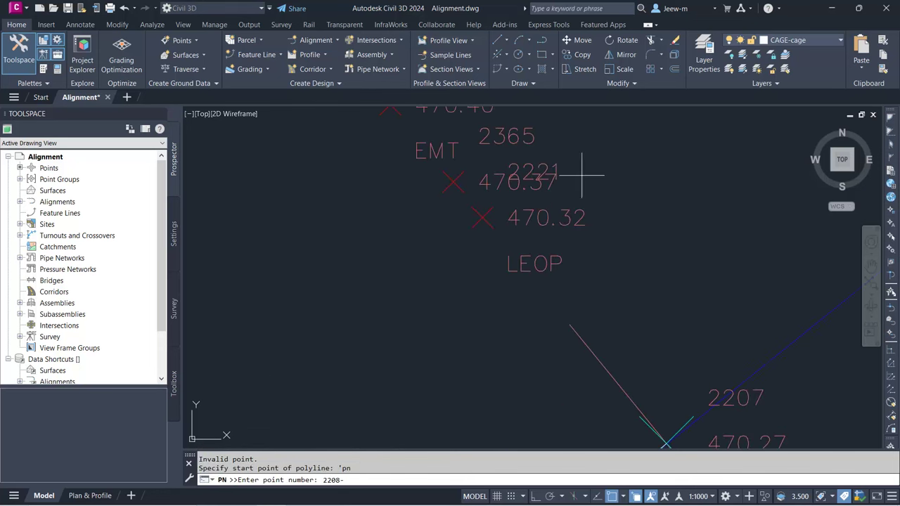
pyautogui.write('2221')
pyautogui.press('Return')
pyautogui.scroll(-6, 613, 168)
pyautogui.write("'pn")
pyautogui.press('Return')
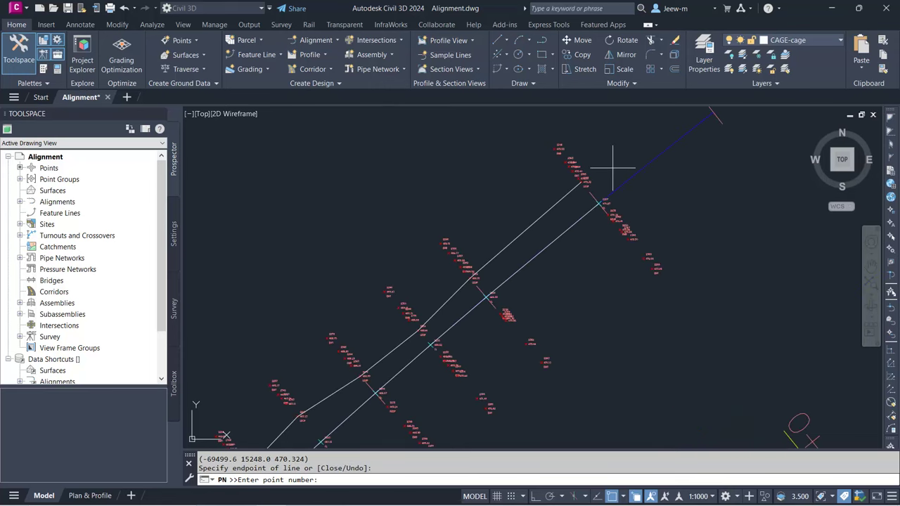
pyautogui.press('Escape')
# - Draw a 3D polyline through the REOP points by point number, using the range 2222-2235
pyautogui.scroll(5, 493, 281)
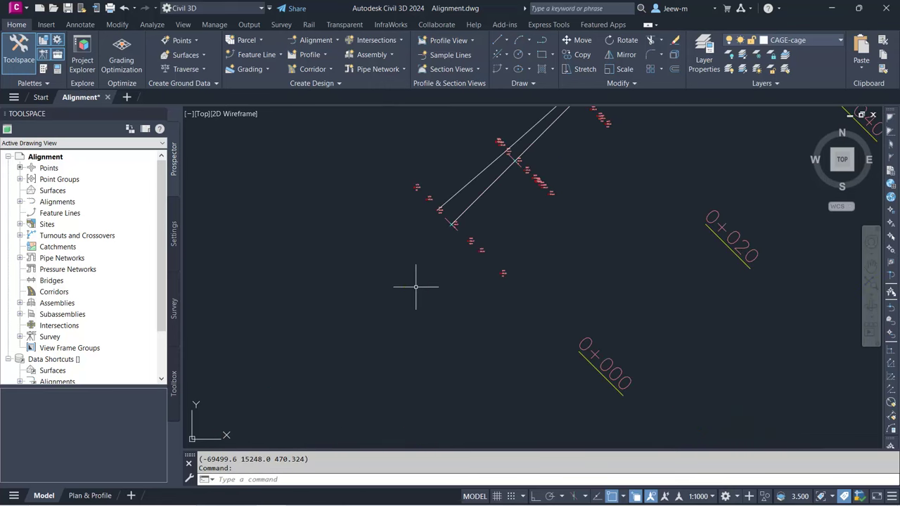
pyautogui.write('3dp')
pyautogui.press('Return')
pyautogui.write("'pn")
pyautogui.press('Return')
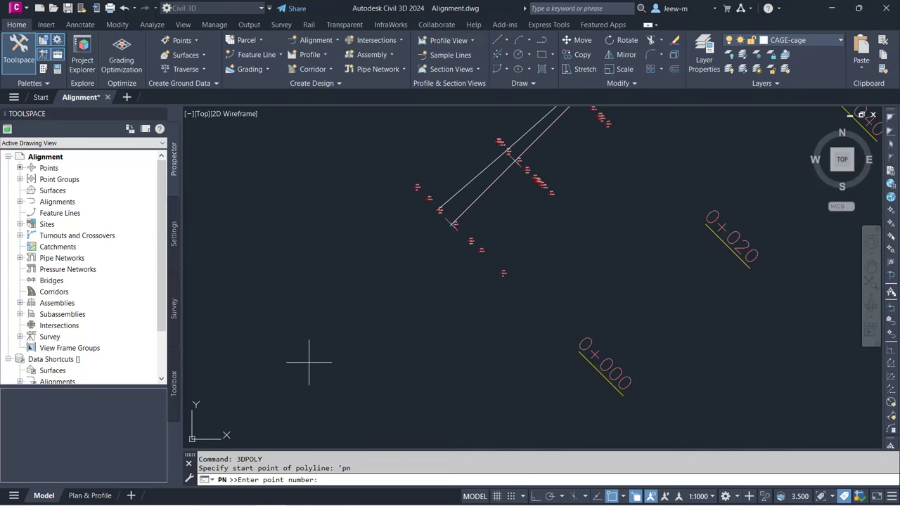
pyautogui.scroll(5, 422, 245)
pyautogui.write('2222-')
pyautogui.scroll(-5, 457, 244)
pyautogui.scroll(6, 478, 204)
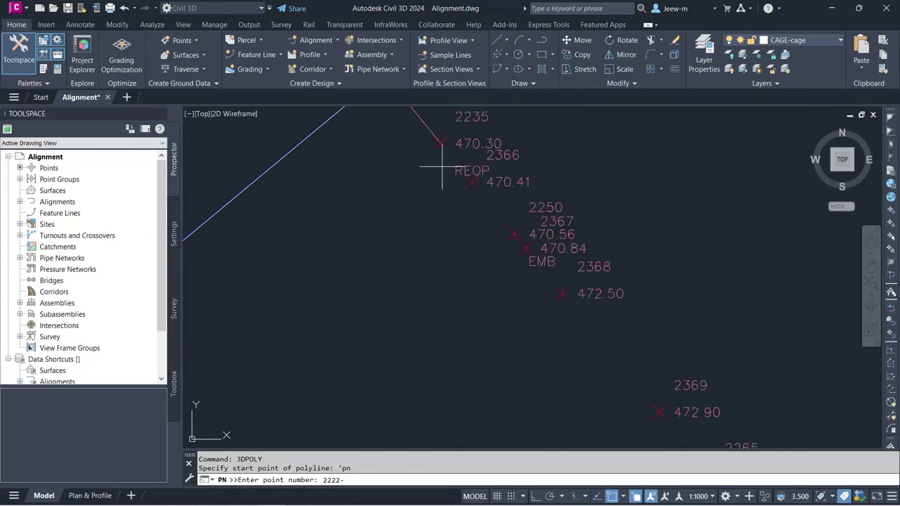
pyautogui.write('2235')
pyautogui.press('Return')
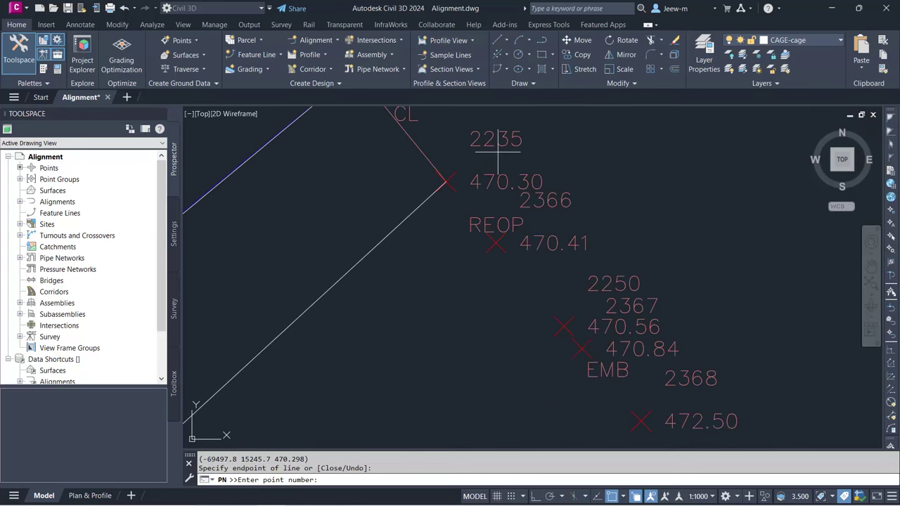
pyautogui.press('Escape')
pyautogui.scroll(-5, 450, 361)
pyautogui.moveTo(450, 361)
pyautogui.mouseDown(button='middle')
pyautogui.moveTo(462, 298)
pyautogui.moveTo(471, 330)
pyautogui.mouseUp(button='middle')
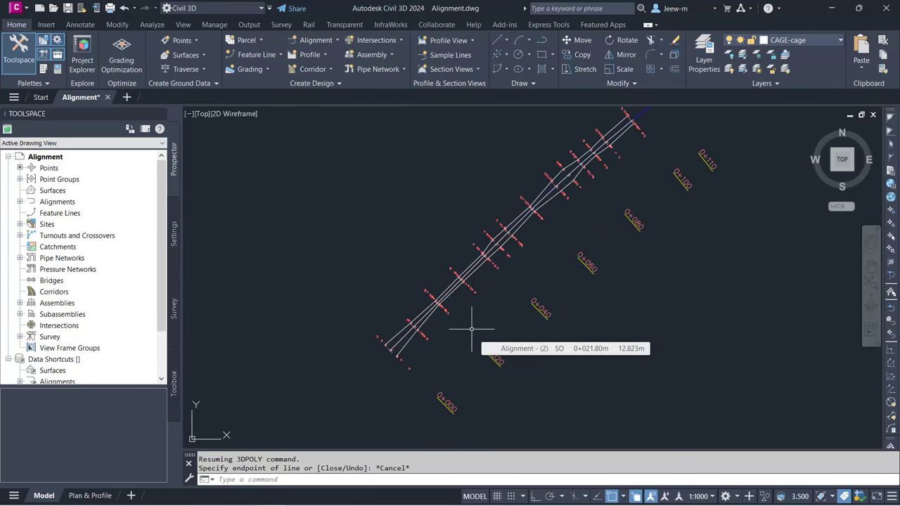
pyautogui.press('Escape')
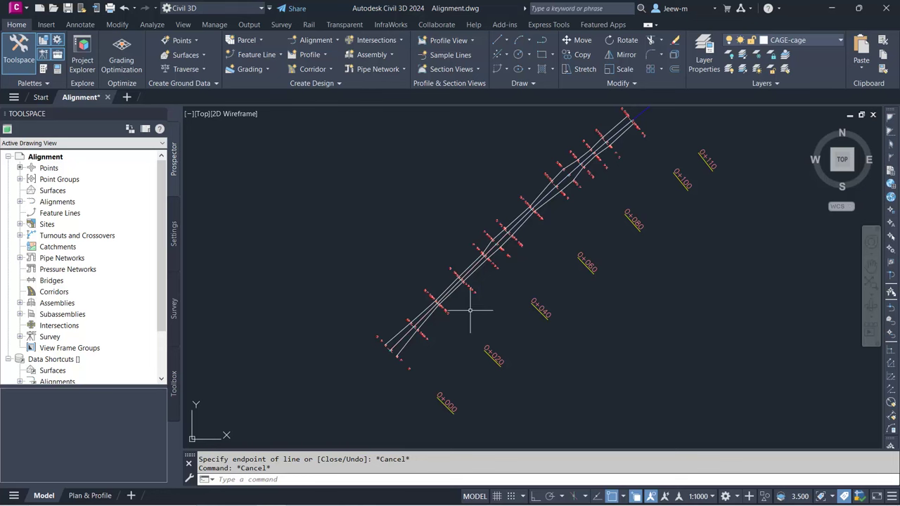
pyautogui.scroll(2, 393, 329)
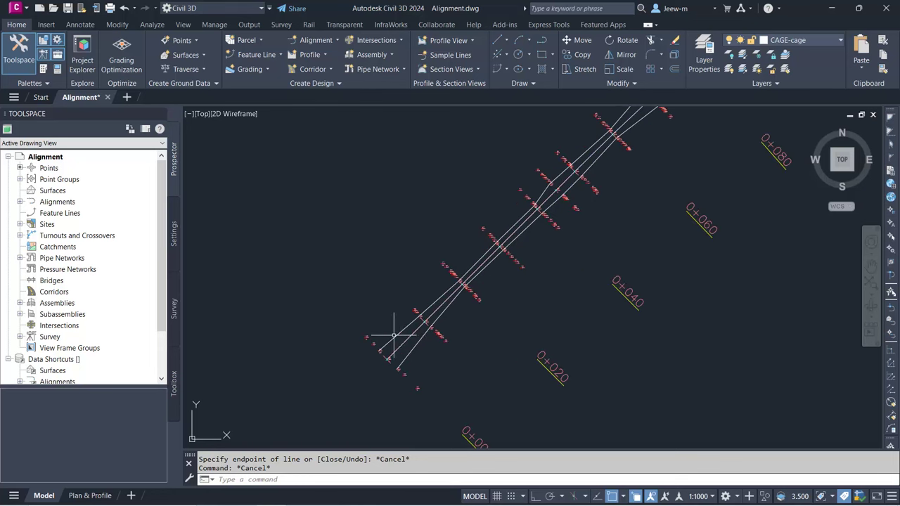
pyautogui.moveTo(443, 346); pyautogui.dragTo(466, 347, button='middle')
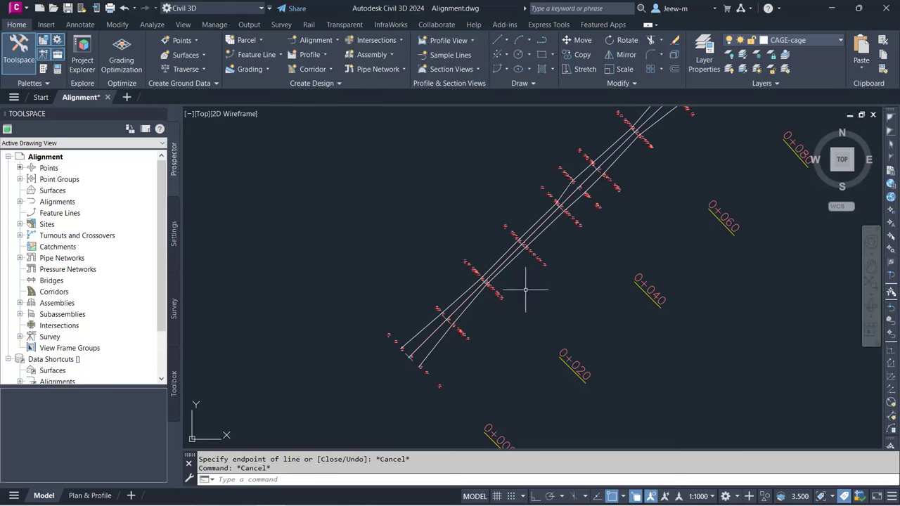
pyautogui.scroll(-2, 526, 345)
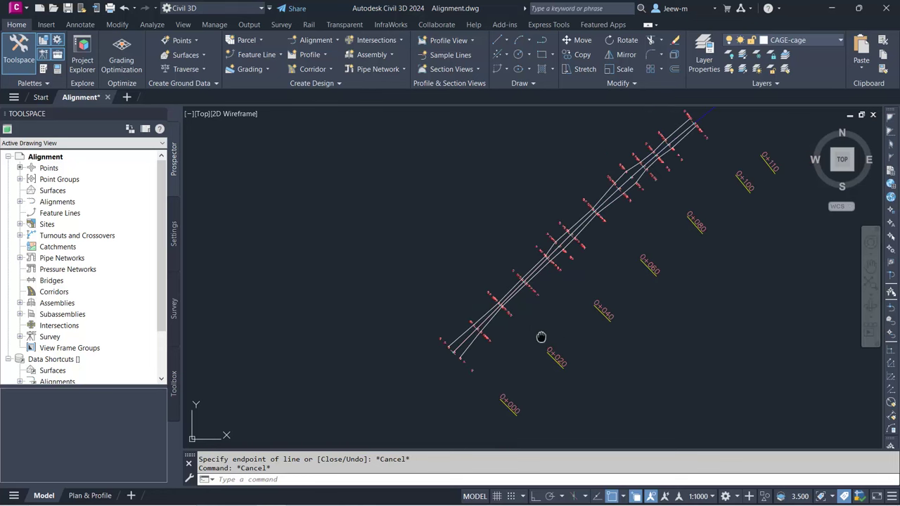
pyautogui.moveTo(541, 337)
pyautogui.mouseDown(button='middle')
pyautogui.moveTo(498, 363)
pyautogui.moveTo(490, 356)
pyautogui.mouseUp(button='middle')
pyautogui.scroll(-2, 490, 351)
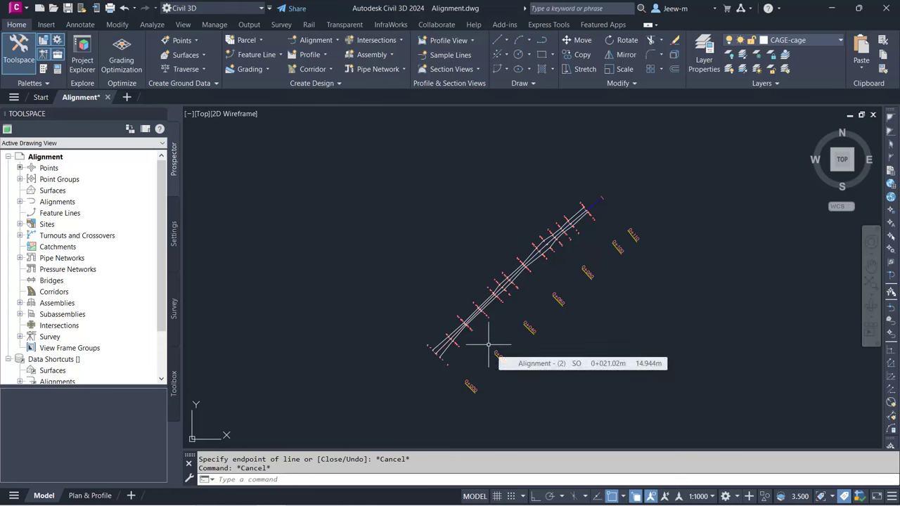
# - Create a TIN surface named EG and expand its definition in the surface tree
pyautogui.rightClick(70, 194)
pyautogui.click(73, 200)
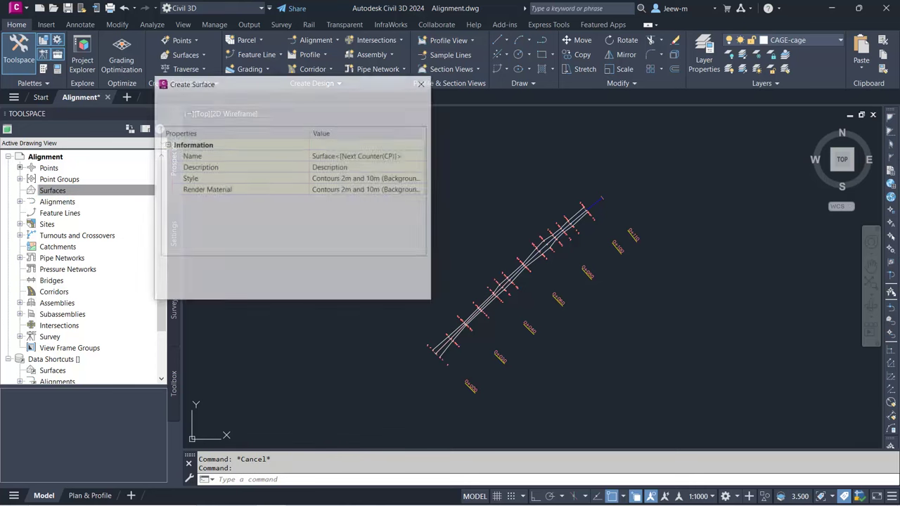
pyautogui.click(355, 158)
pyautogui.write('EG')
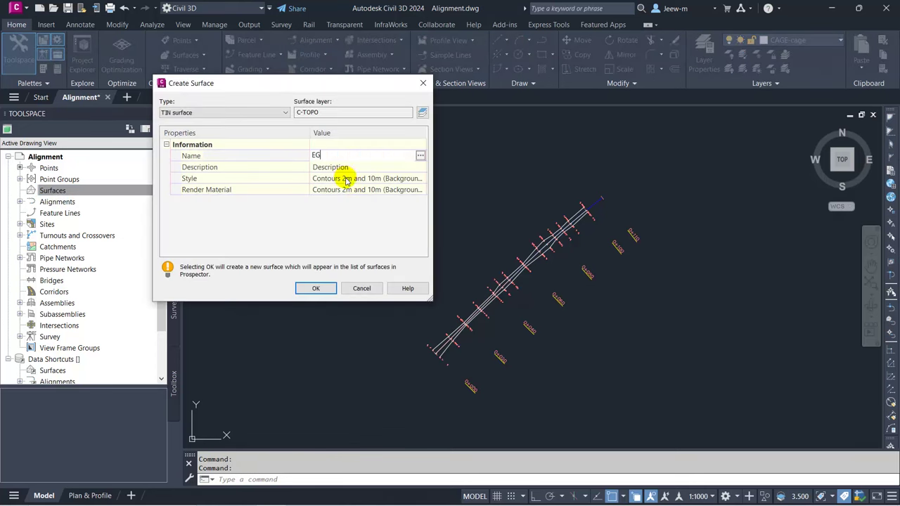
pyautogui.press('Return')
pyautogui.click(315, 288)
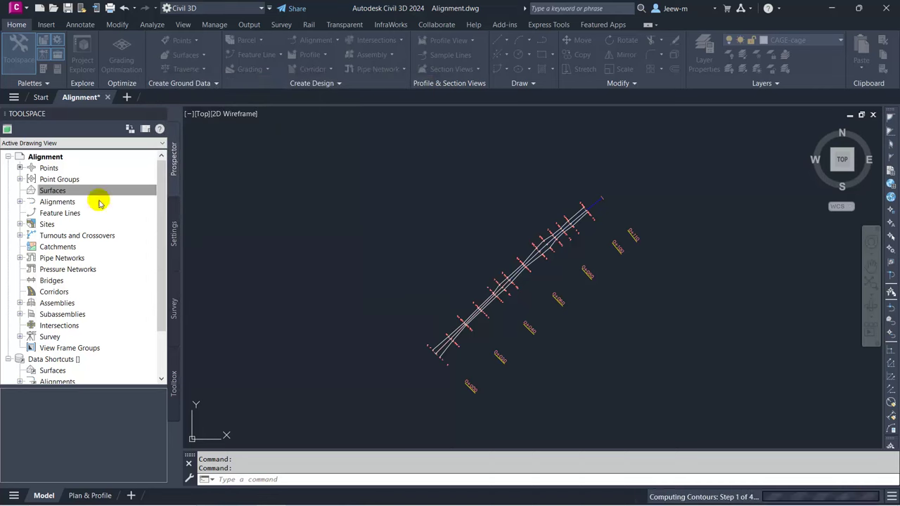
pyautogui.click(20, 192)
pyautogui.click(31, 202)
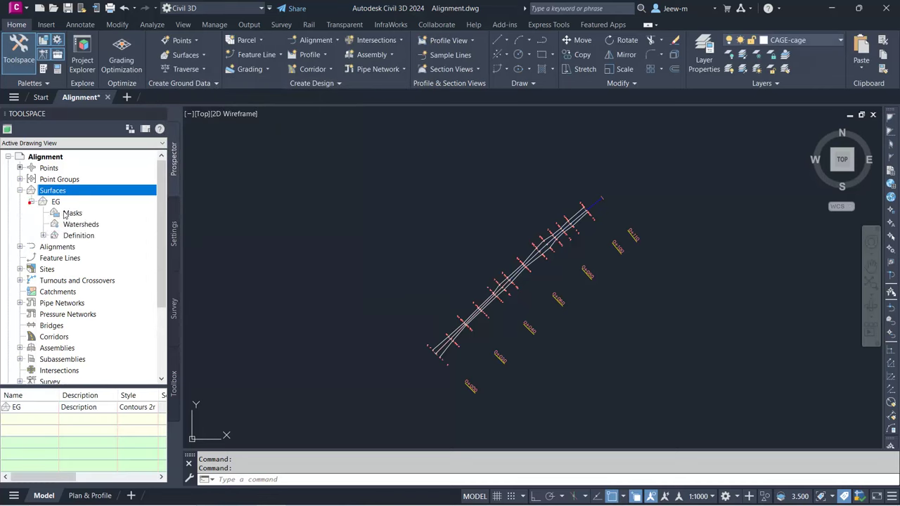
pyautogui.click(43, 235)
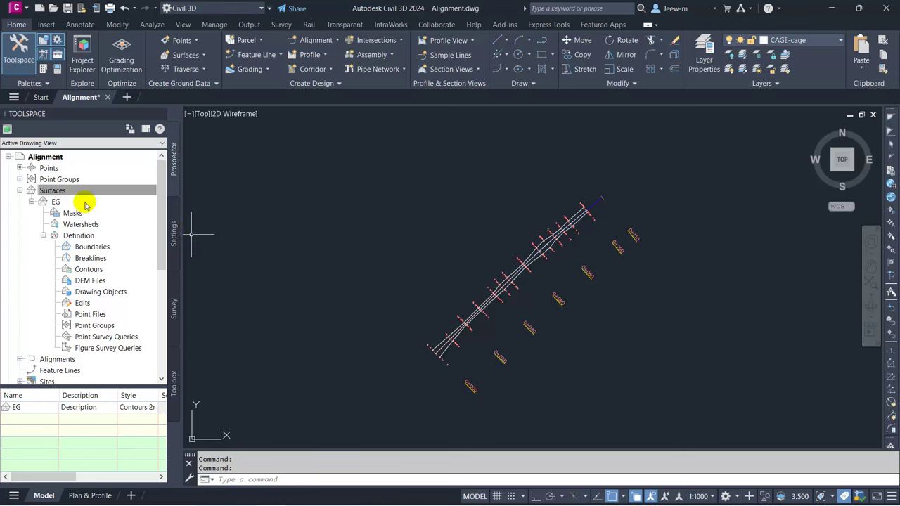
# - Start a new point group and include all survey points along the alignment, numbers 2194-2371, by selecting them in the drawing
pyautogui.click(20, 179)
pyautogui.click(67, 191)
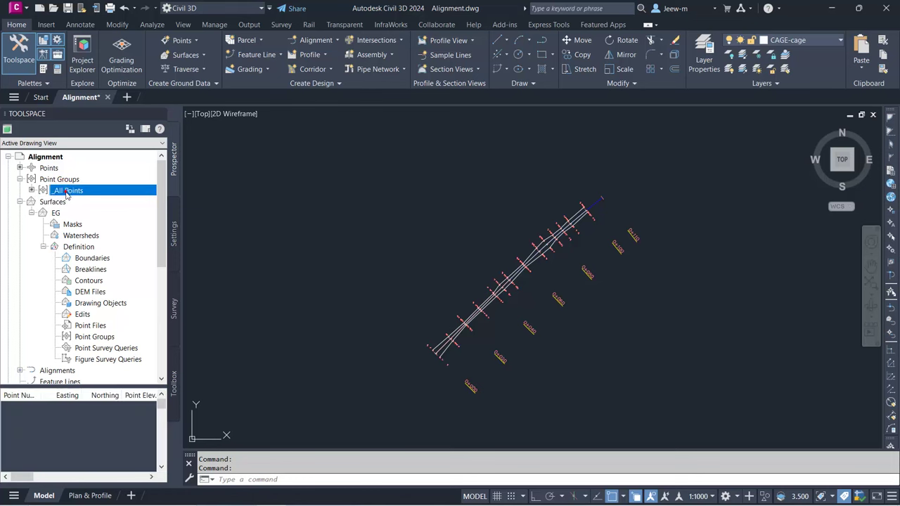
pyautogui.rightClick(67, 194)
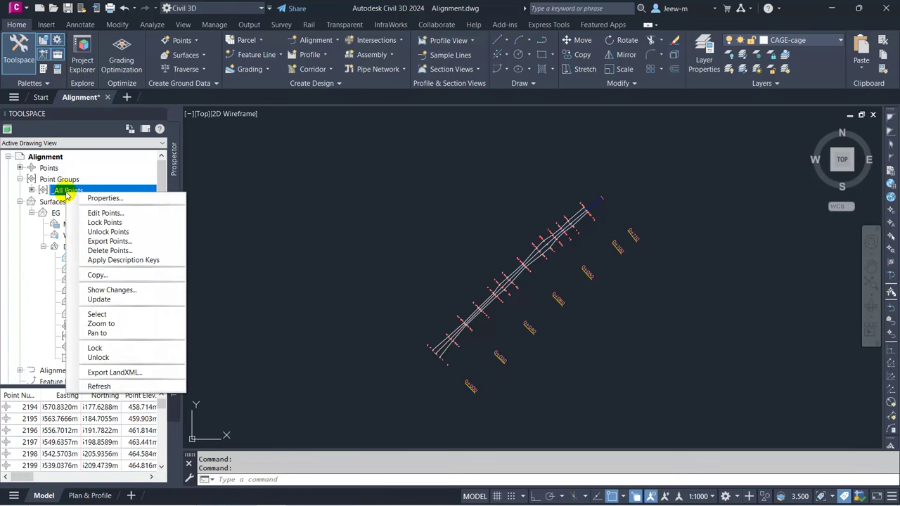
pyautogui.click(61, 179)
pyautogui.rightClick(63, 180)
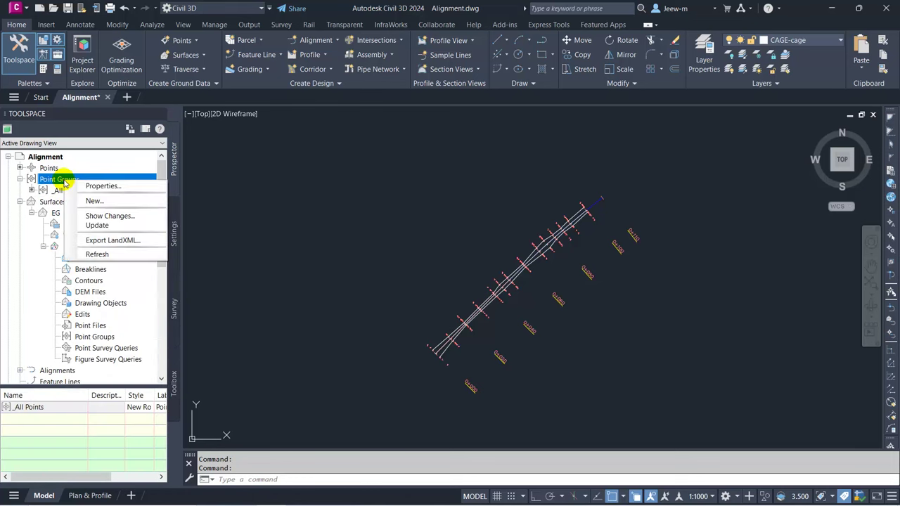
pyautogui.click(96, 201)
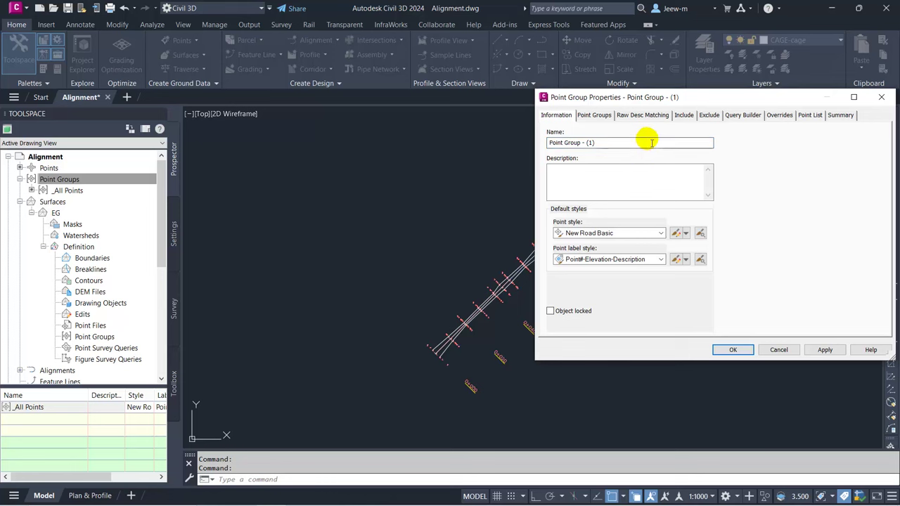
pyautogui.click(685, 118)
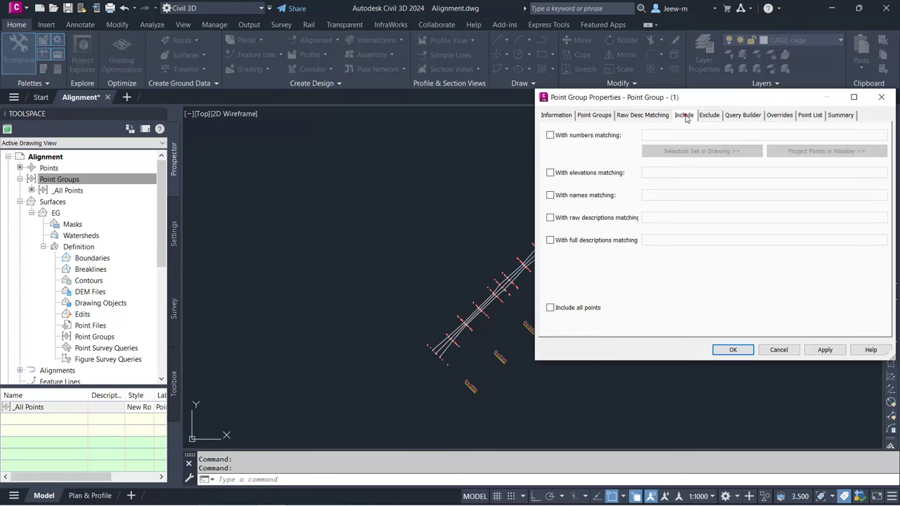
pyautogui.click(550, 135)
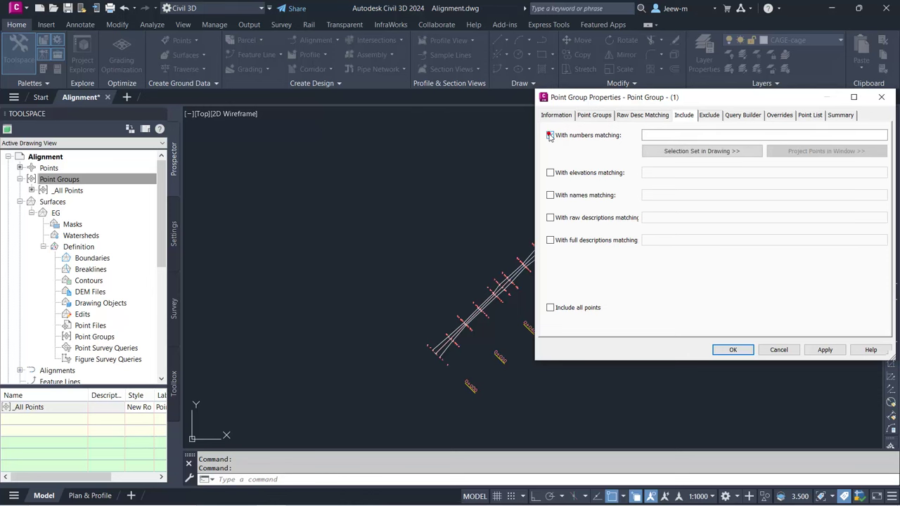
pyautogui.click(691, 152)
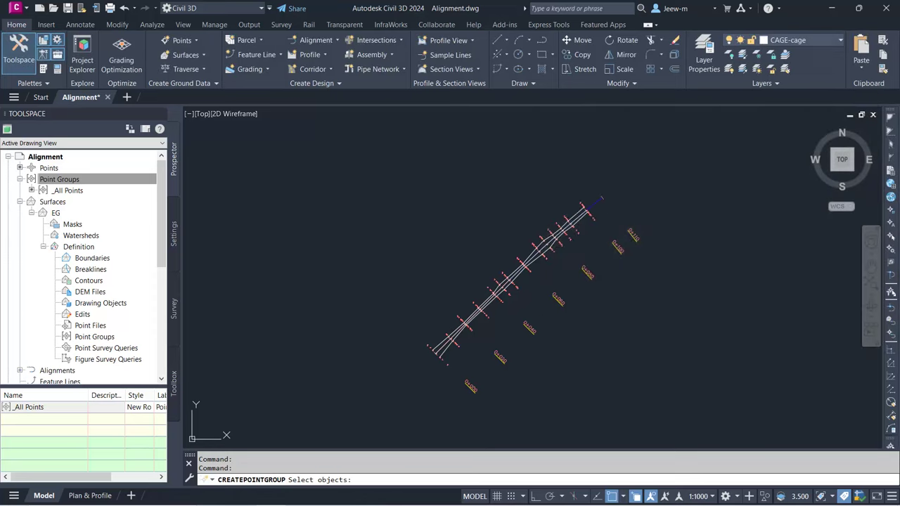
pyautogui.click(436, 191)
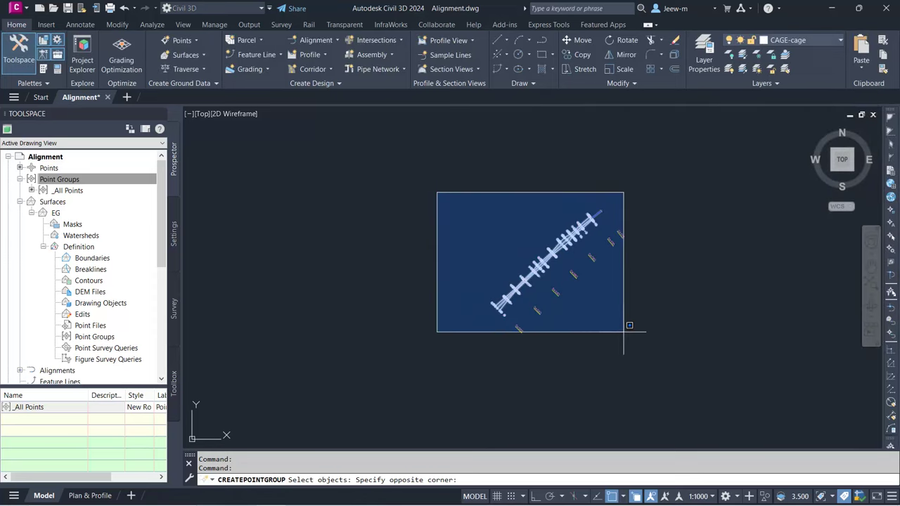
pyautogui.click(646, 357)
pyautogui.press('Return')
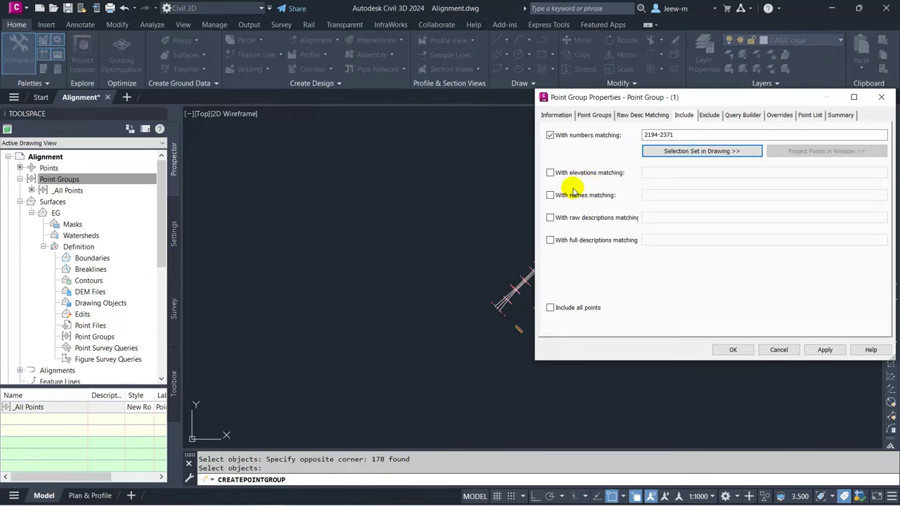
# - Name the new point group Survey Points and create it
pyautogui.moveTo(619, 97); pyautogui.dragTo(440, 112)
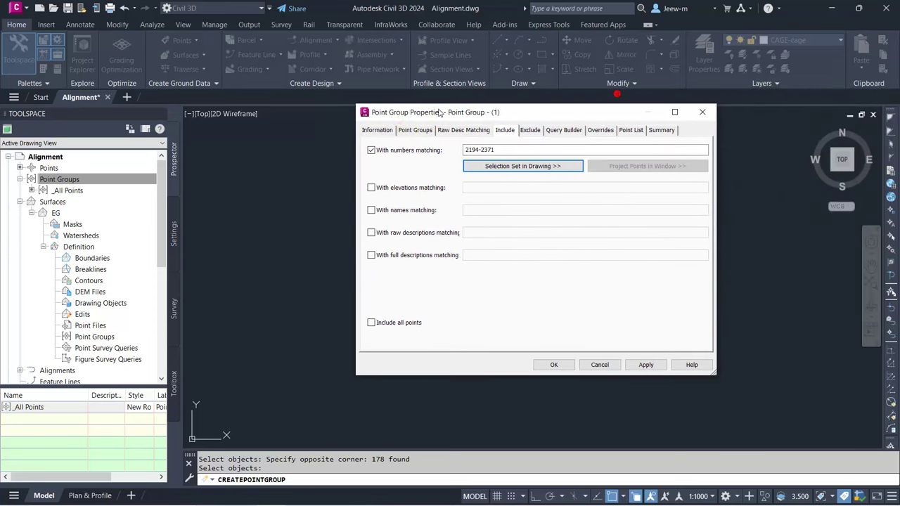
pyautogui.click(377, 130)
pyautogui.moveTo(427, 156); pyautogui.dragTo(337, 162)
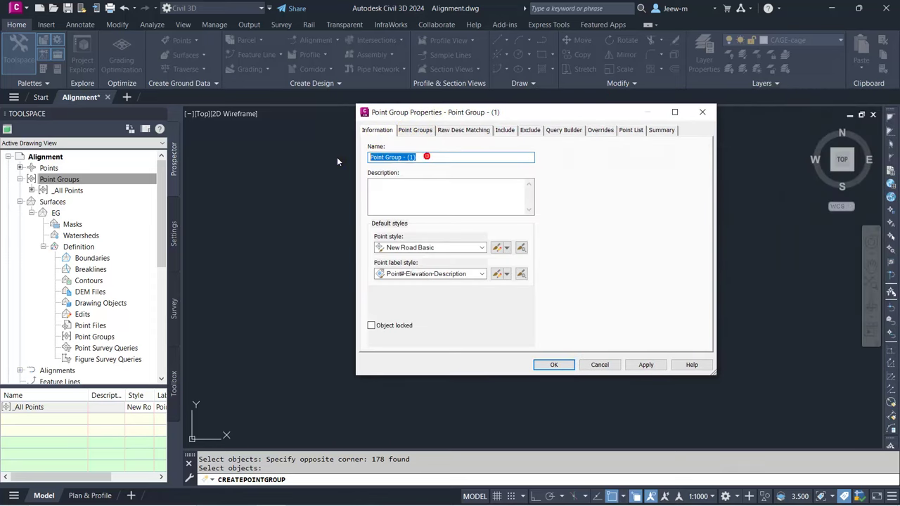
pyautogui.write('Survey Points')
pyautogui.click(553, 366)
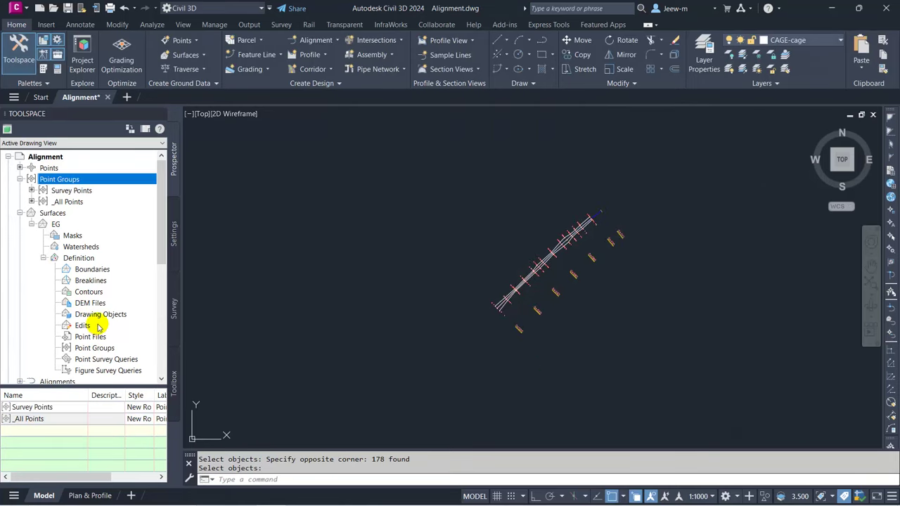
# - Add the Survey Points point group to the EG surface definition and dismiss the event report
pyautogui.click(88, 349)
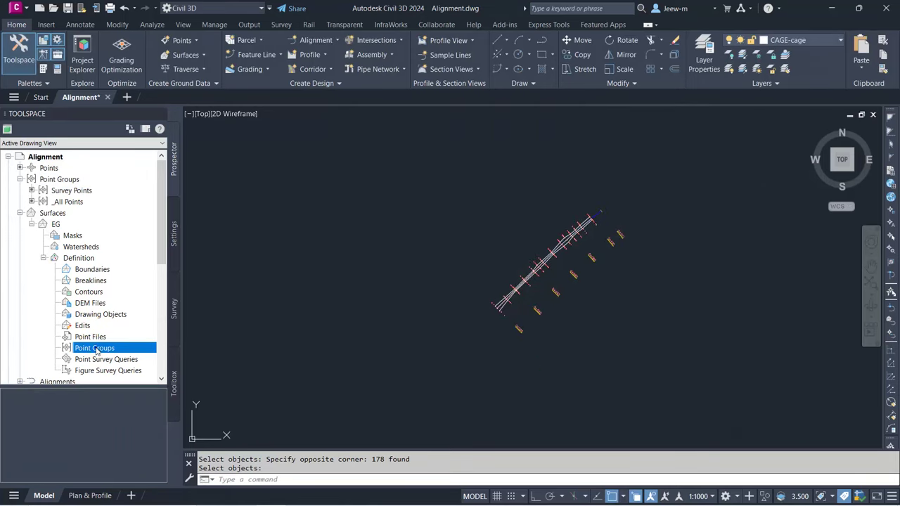
pyautogui.rightClick(97, 350)
pyautogui.click(116, 353)
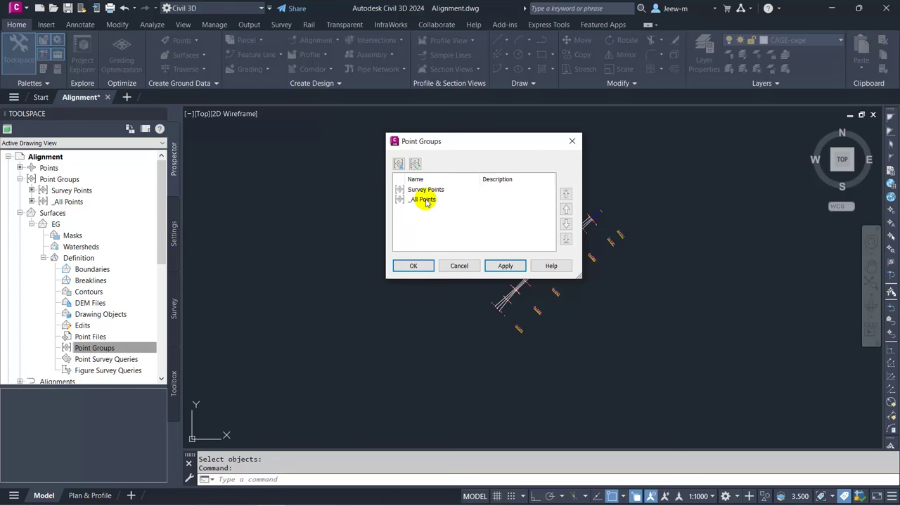
pyautogui.click(425, 201)
pyautogui.click(427, 190)
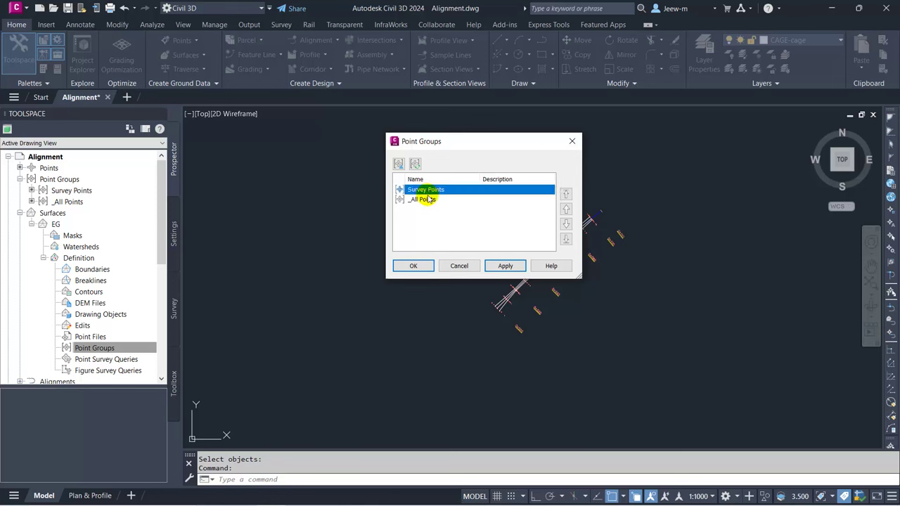
pyautogui.click(427, 199)
pyautogui.click(413, 189)
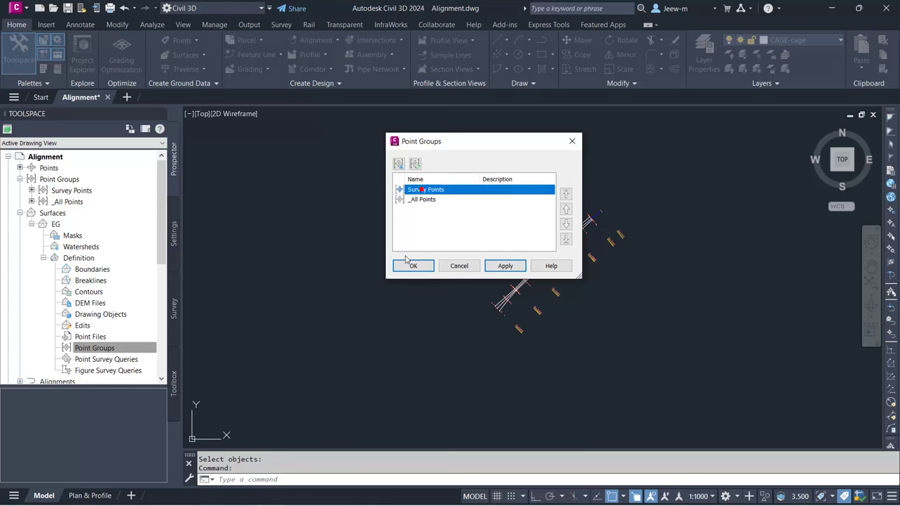
pyautogui.click(410, 266)
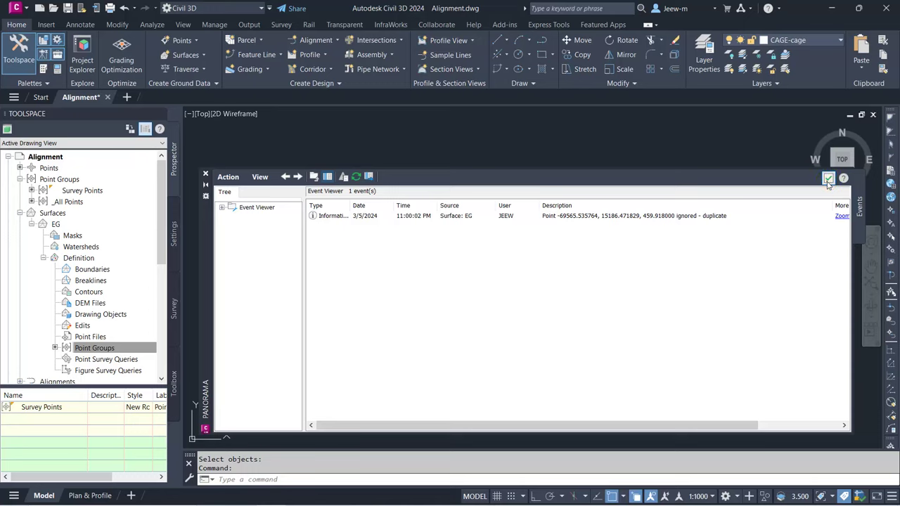
pyautogui.click(829, 178)
pyautogui.press('Escape')
pyautogui.scroll(5, 535, 281)
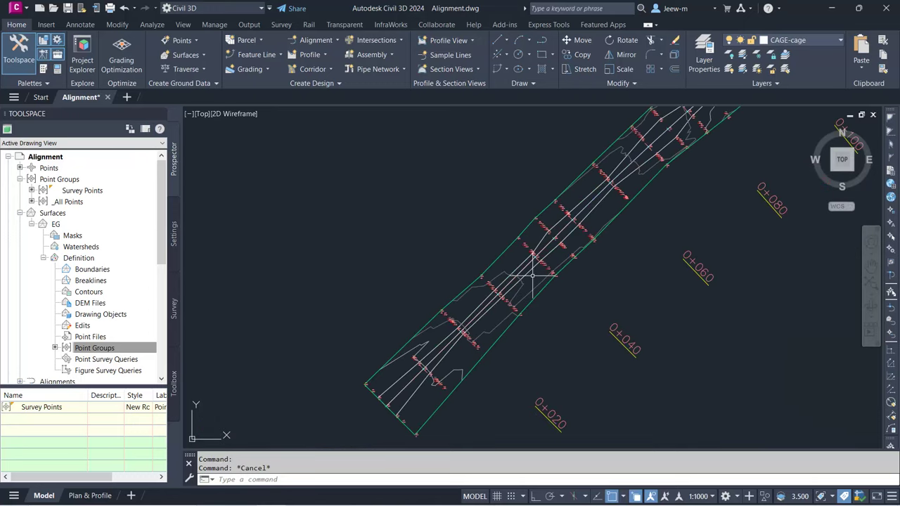
pyautogui.scroll(-3, 562, 246)
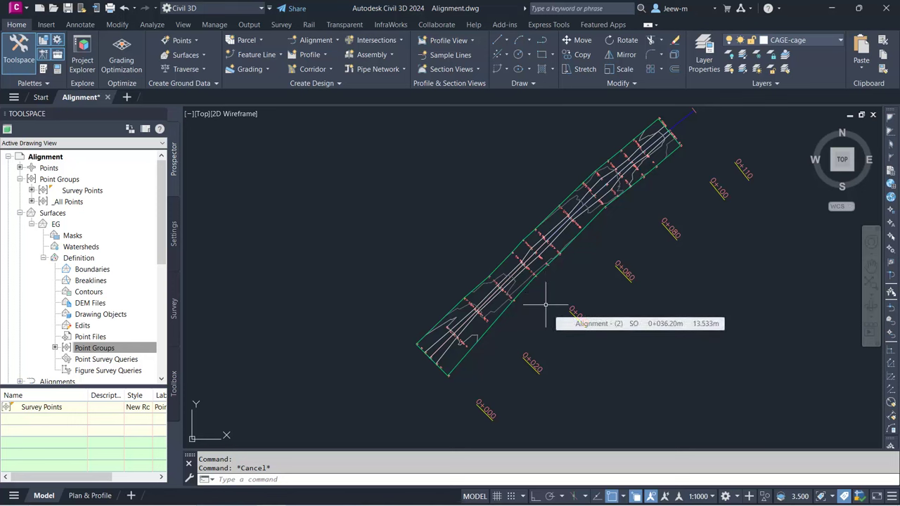
# - Start adding Standard breaklines to the EG surface with the description Breaklines
pyautogui.click(134, 308)
pyautogui.click(90, 280)
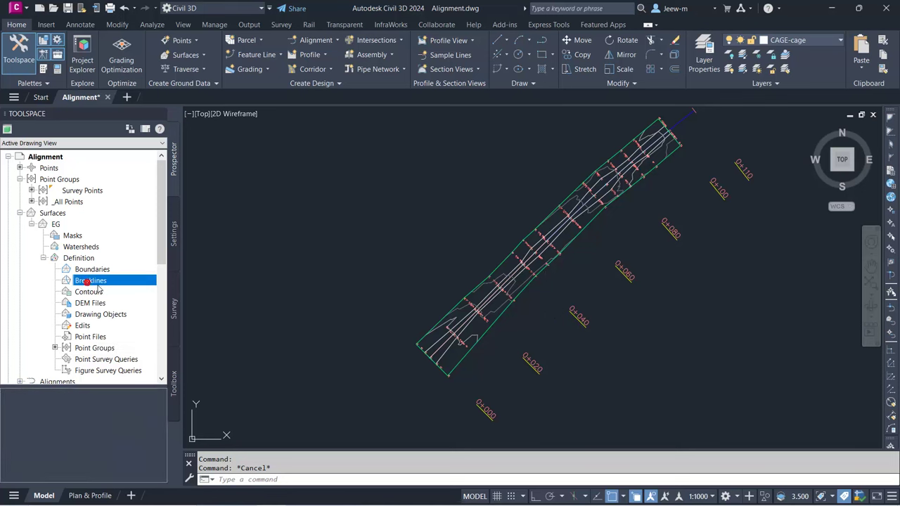
pyautogui.rightClick(94, 283)
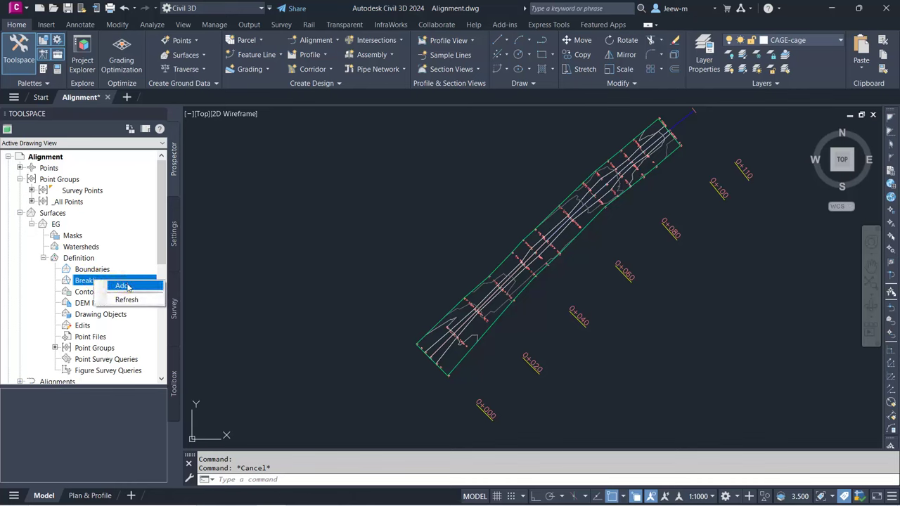
pyautogui.click(125, 287)
pyautogui.write('Breaklines')
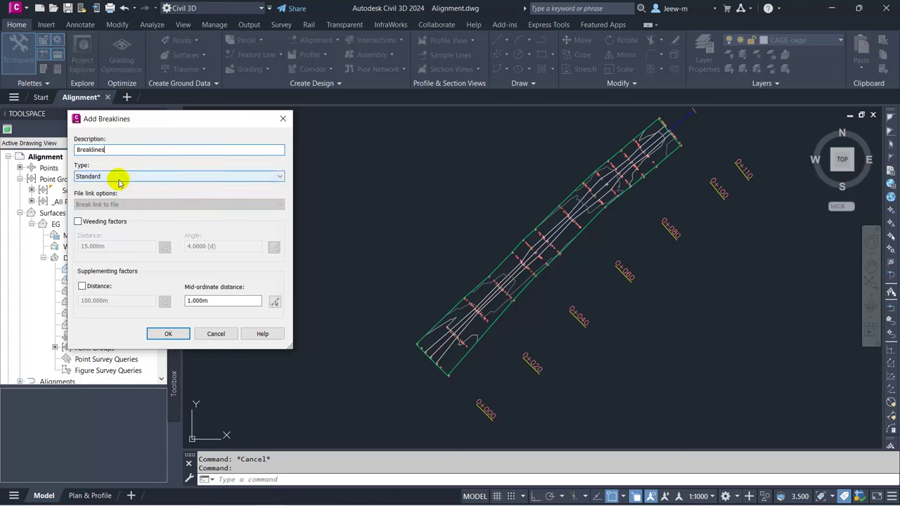
pyautogui.click(168, 335)
# - Add the three 3D polylines along the road as the breaklines, choosing the 3D polyline where it overlaps the alignment
pyautogui.scroll(5, 460, 366)
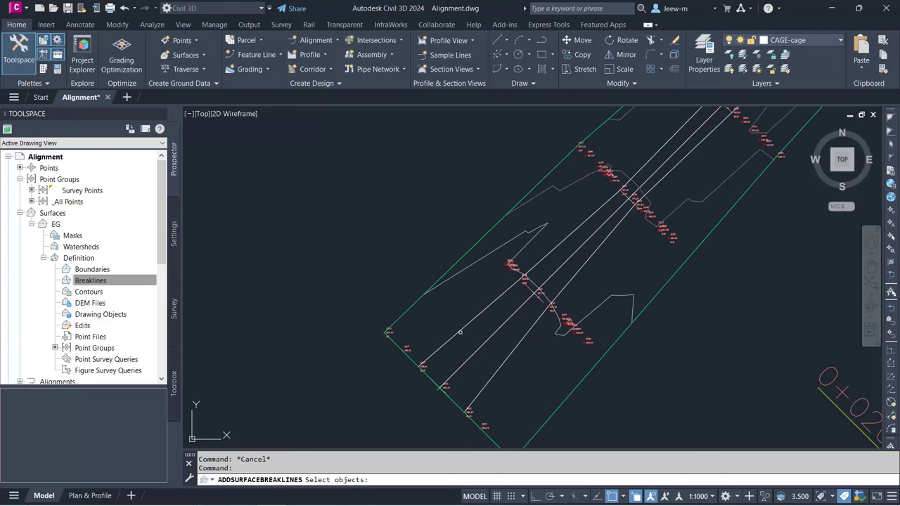
pyautogui.click(461, 332)
pyautogui.click(484, 345)
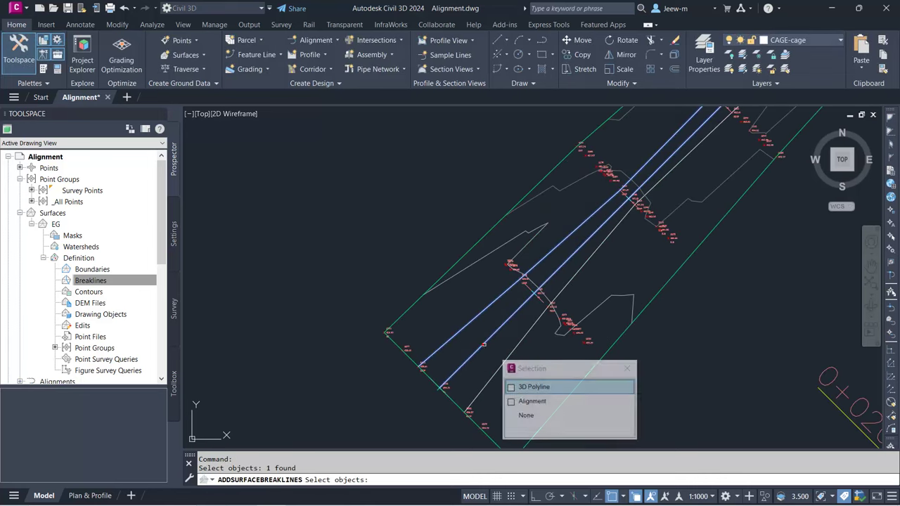
pyautogui.click(529, 385)
pyautogui.click(514, 351)
pyautogui.scroll(-3, 514, 351)
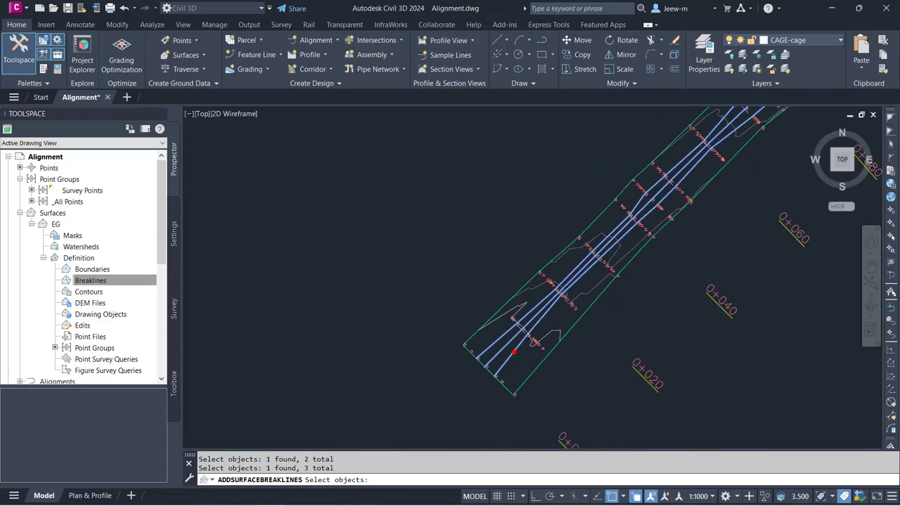
pyautogui.scroll(-4, 514, 352)
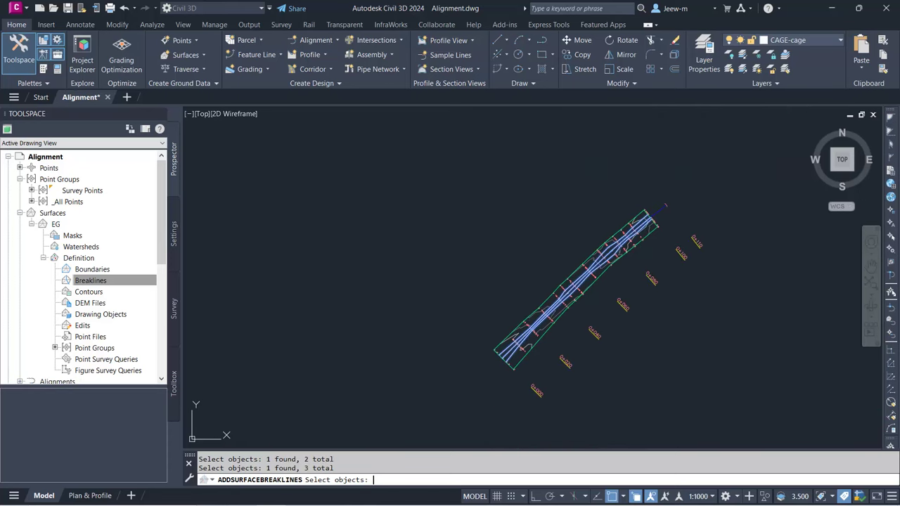
pyautogui.press('Return')
# - Inspect the EG surface as a shaded 3D model in the Object Viewer, rotating it, and return to the drawing
pyautogui.scroll(2, 545, 314)
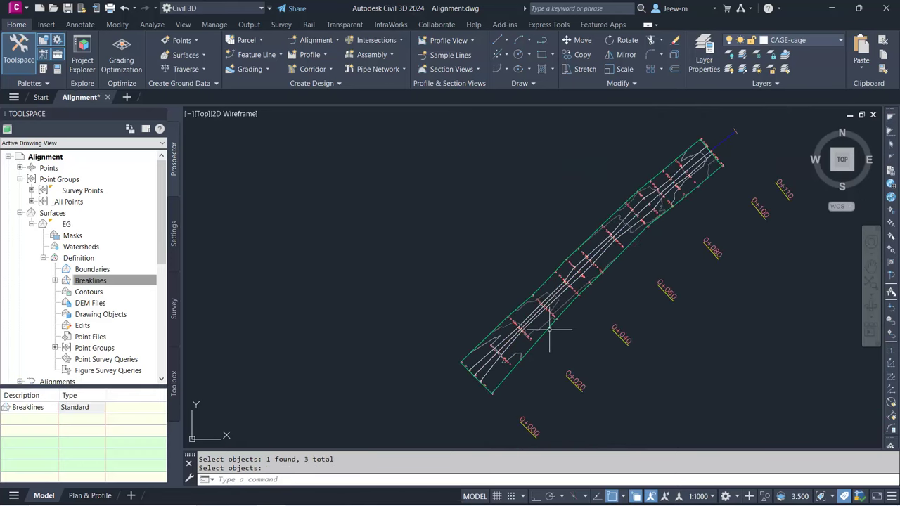
pyautogui.scroll(4, 541, 341)
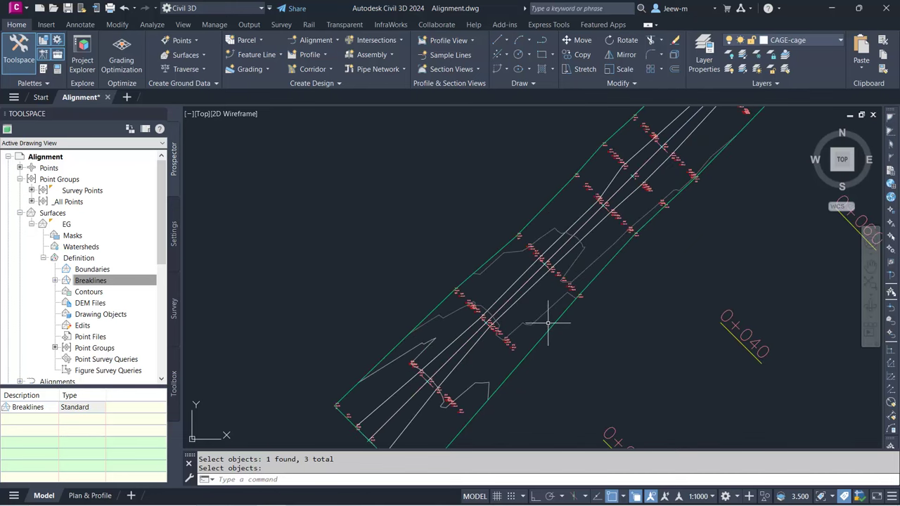
pyautogui.press('Escape')
pyautogui.click(549, 310)
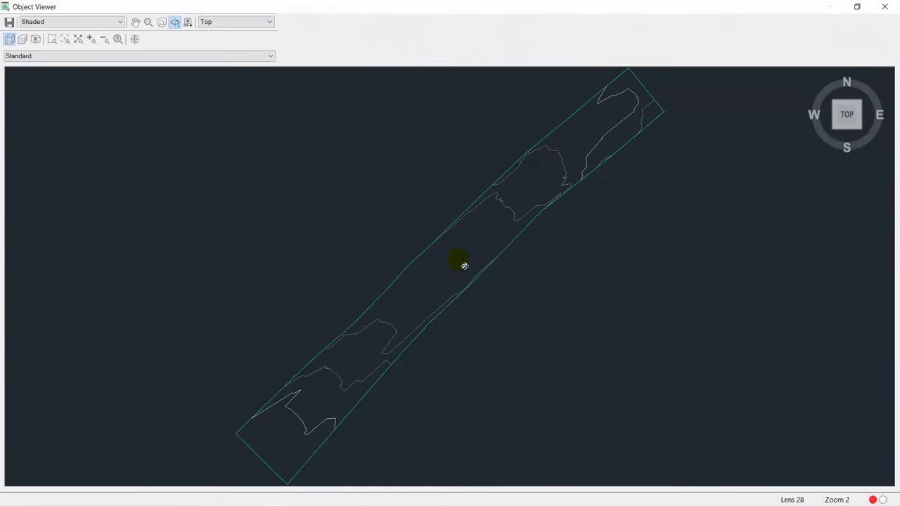
pyautogui.moveTo(476, 258)
pyautogui.mouseDown()
pyautogui.moveTo(462, 258)
pyautogui.moveTo(502, 237)
pyautogui.moveTo(539, 190)
pyautogui.moveTo(583, 191)
pyautogui.moveTo(583, 207)
pyautogui.moveTo(528, 251)
pyautogui.mouseUp()
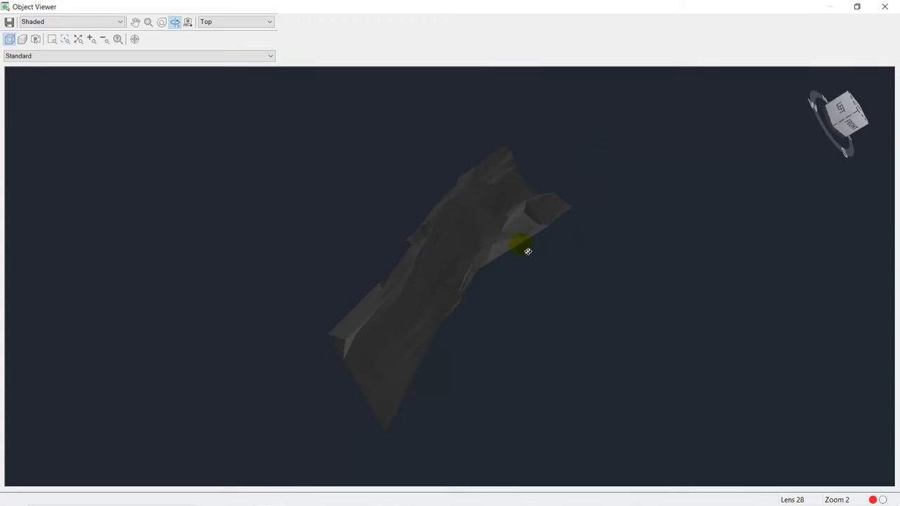
pyautogui.moveTo(473, 247); pyautogui.dragTo(370, 281)
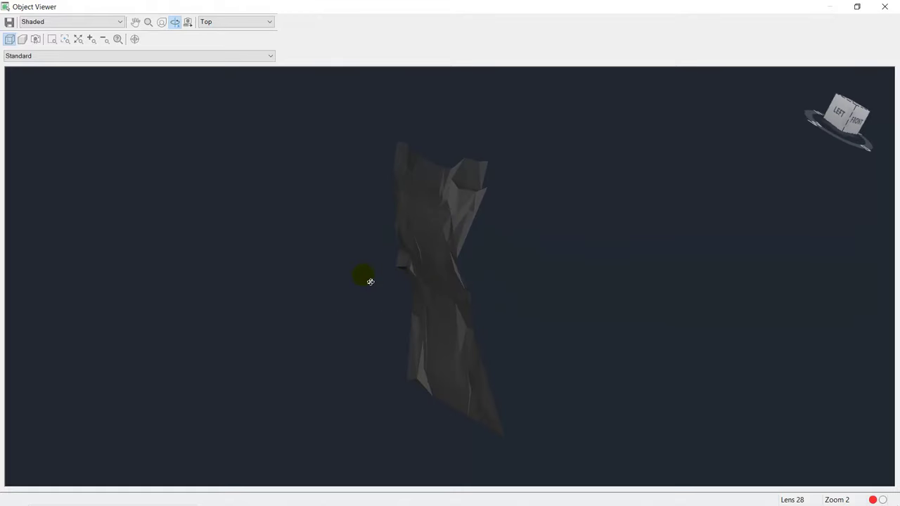
pyautogui.press('Escape')
pyautogui.press('Escape')
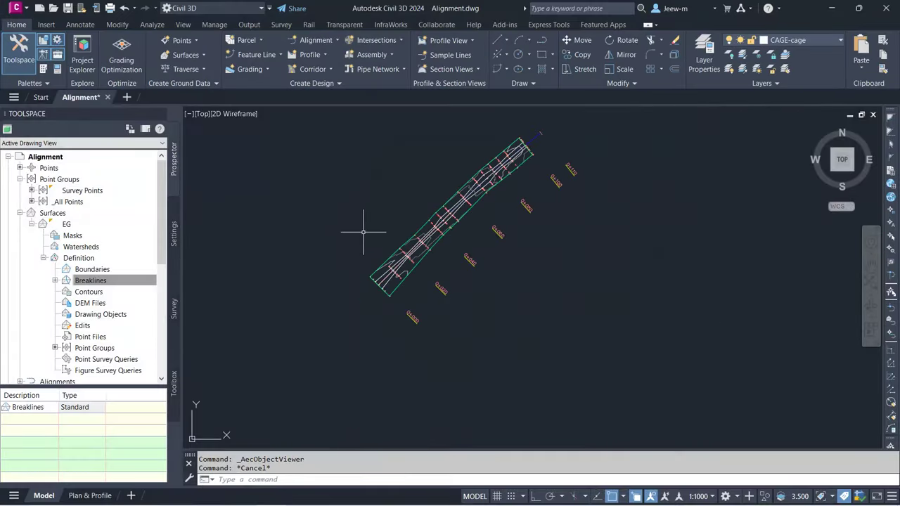
pyautogui.scroll(-4, 380, 234)
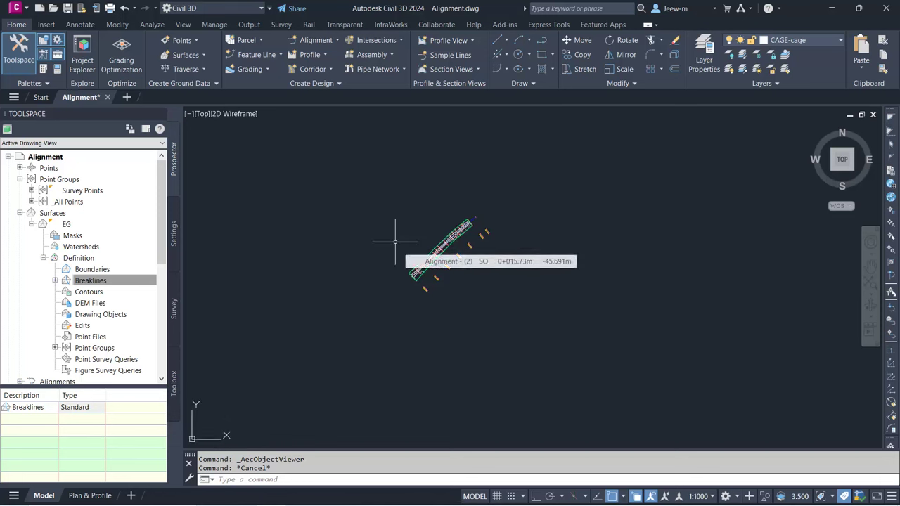